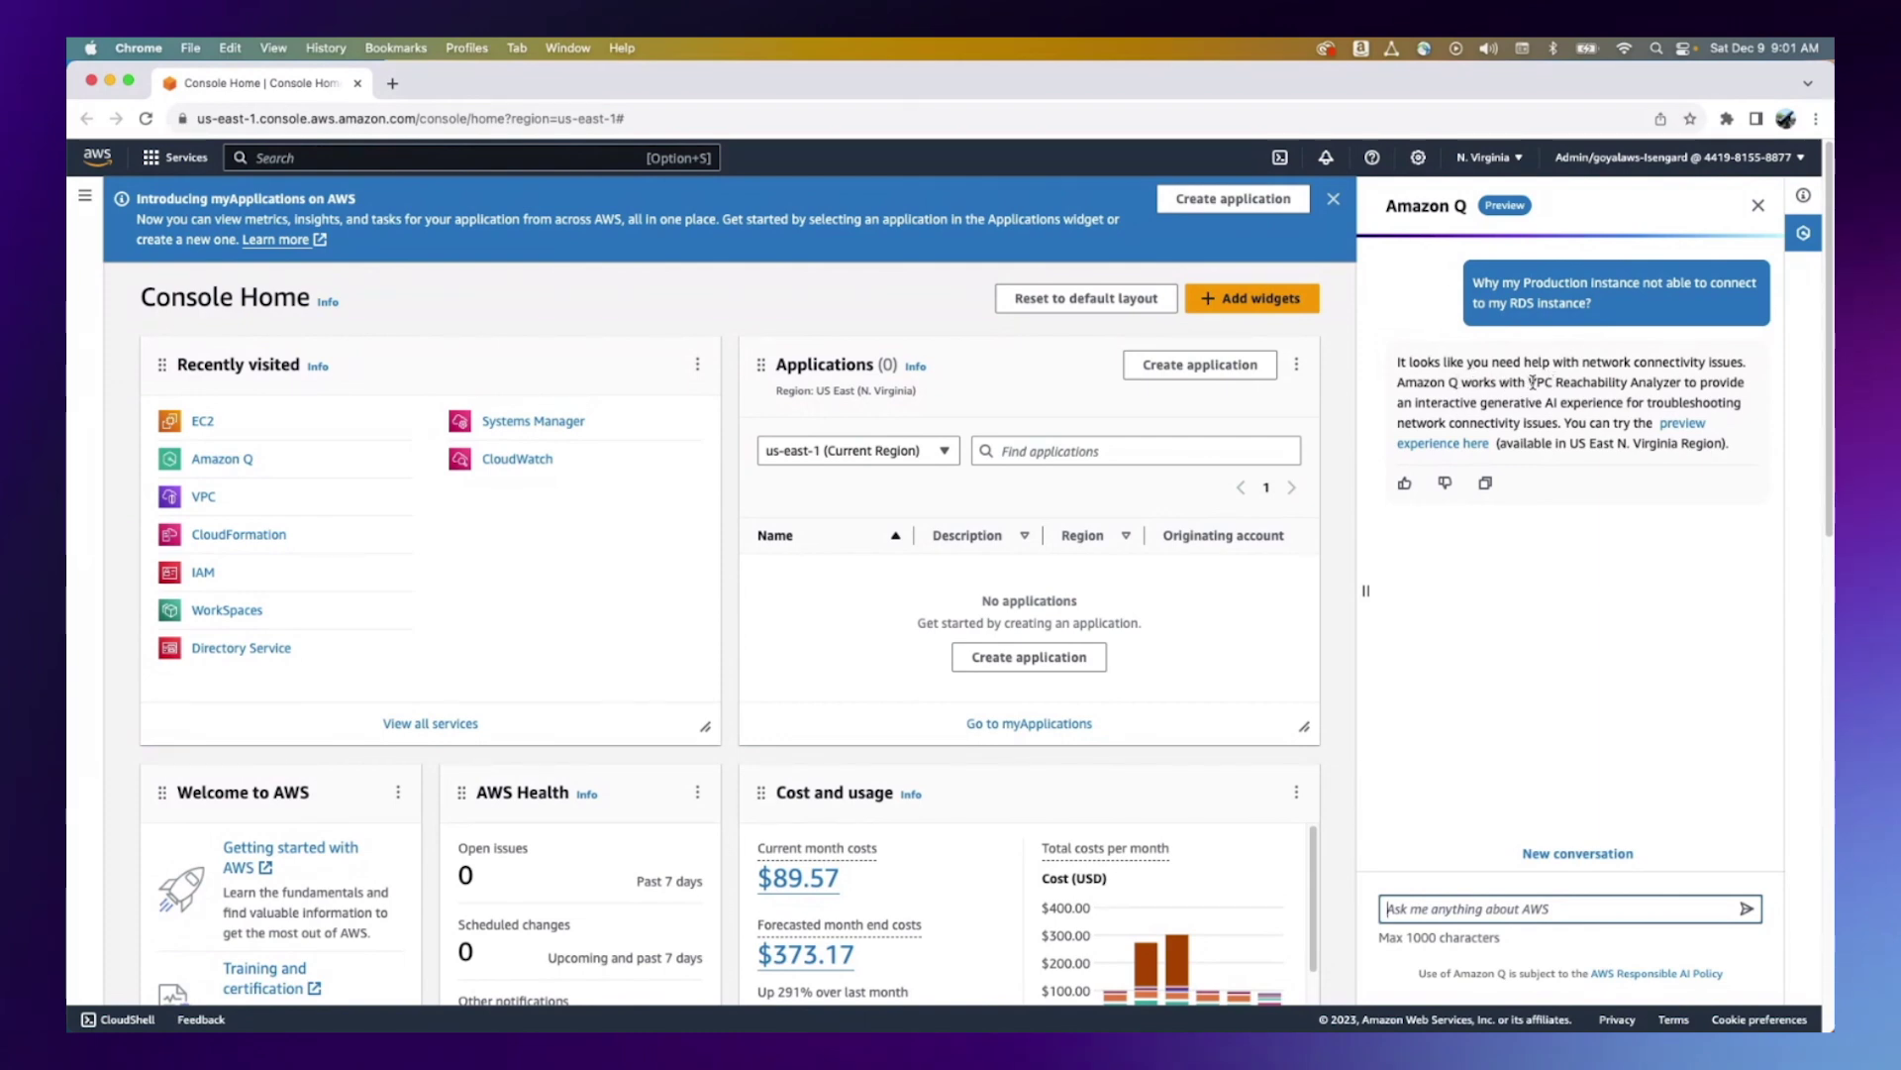
Open the network troubleshooting preview linked in Amazon Q's reply about the RDS connection in a new tab and switch to it.
left_click_drag(1427, 382, 1496, 384)
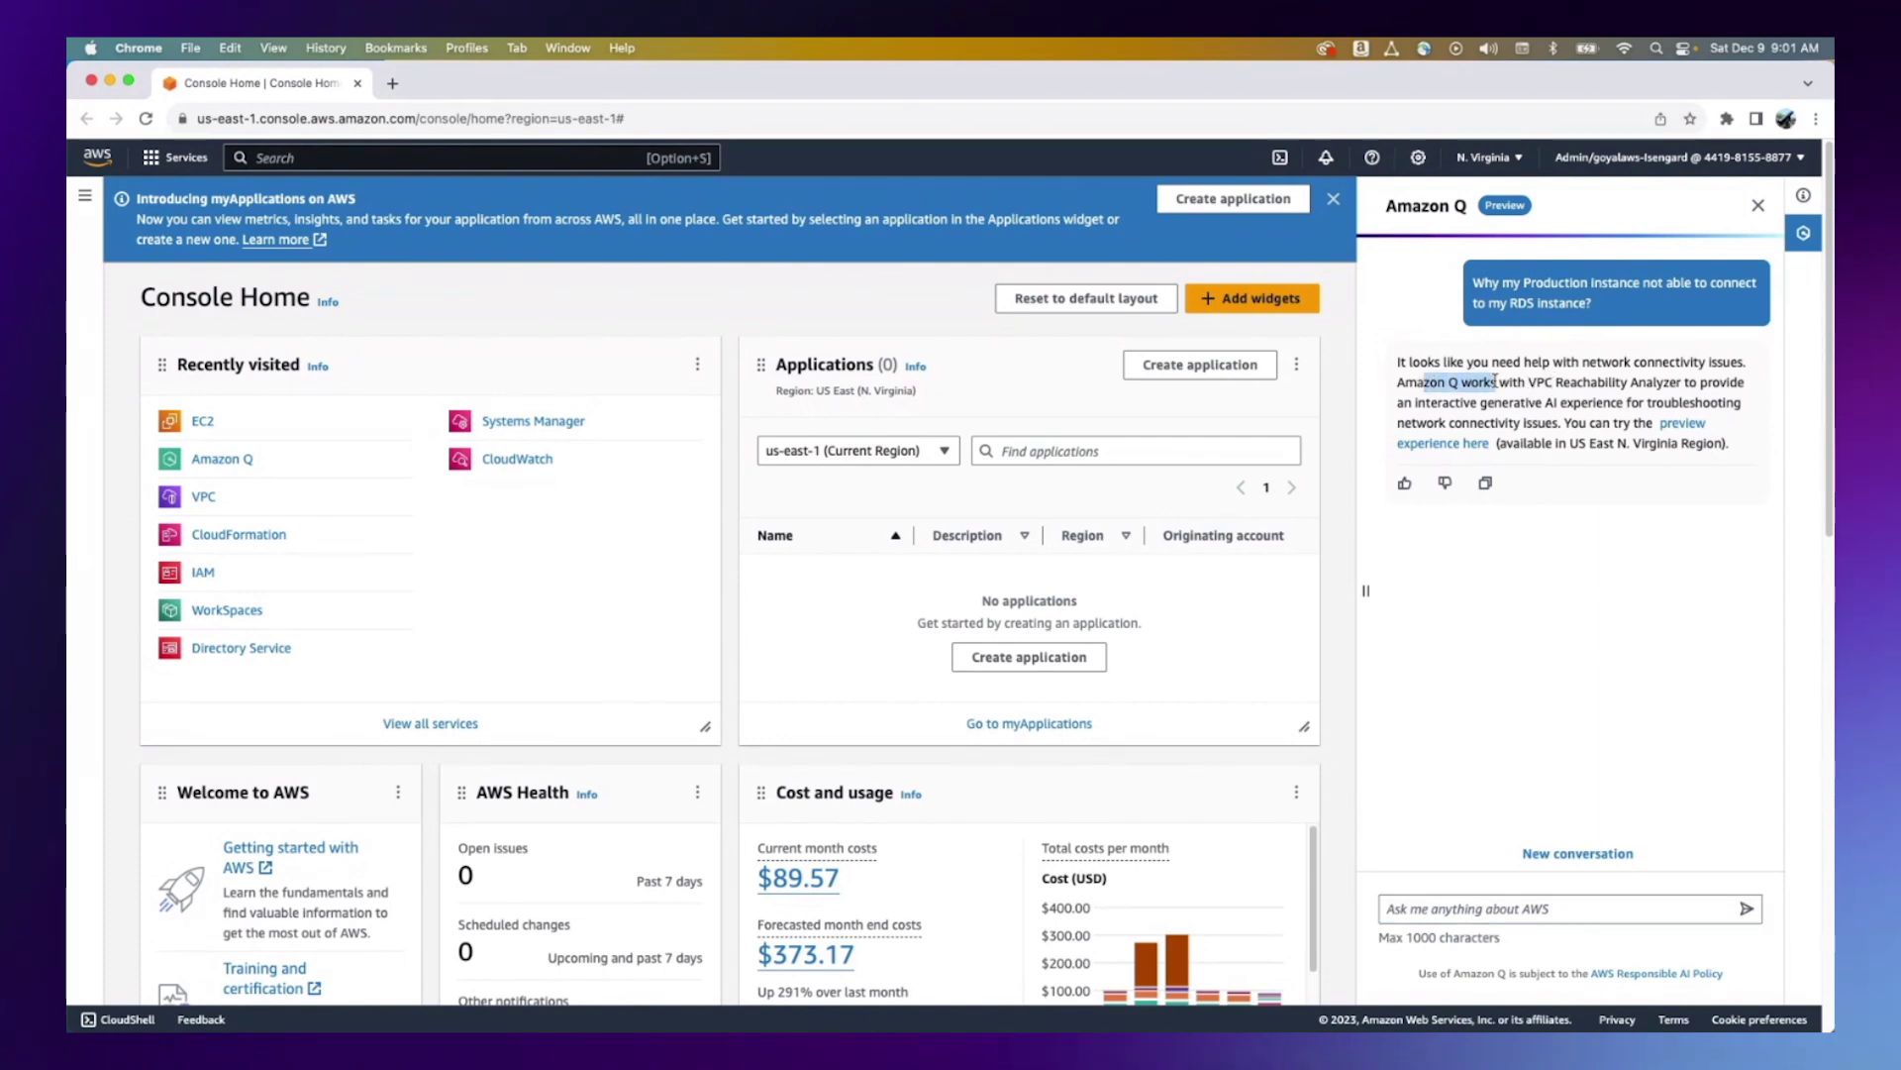
right_click(1670, 432)
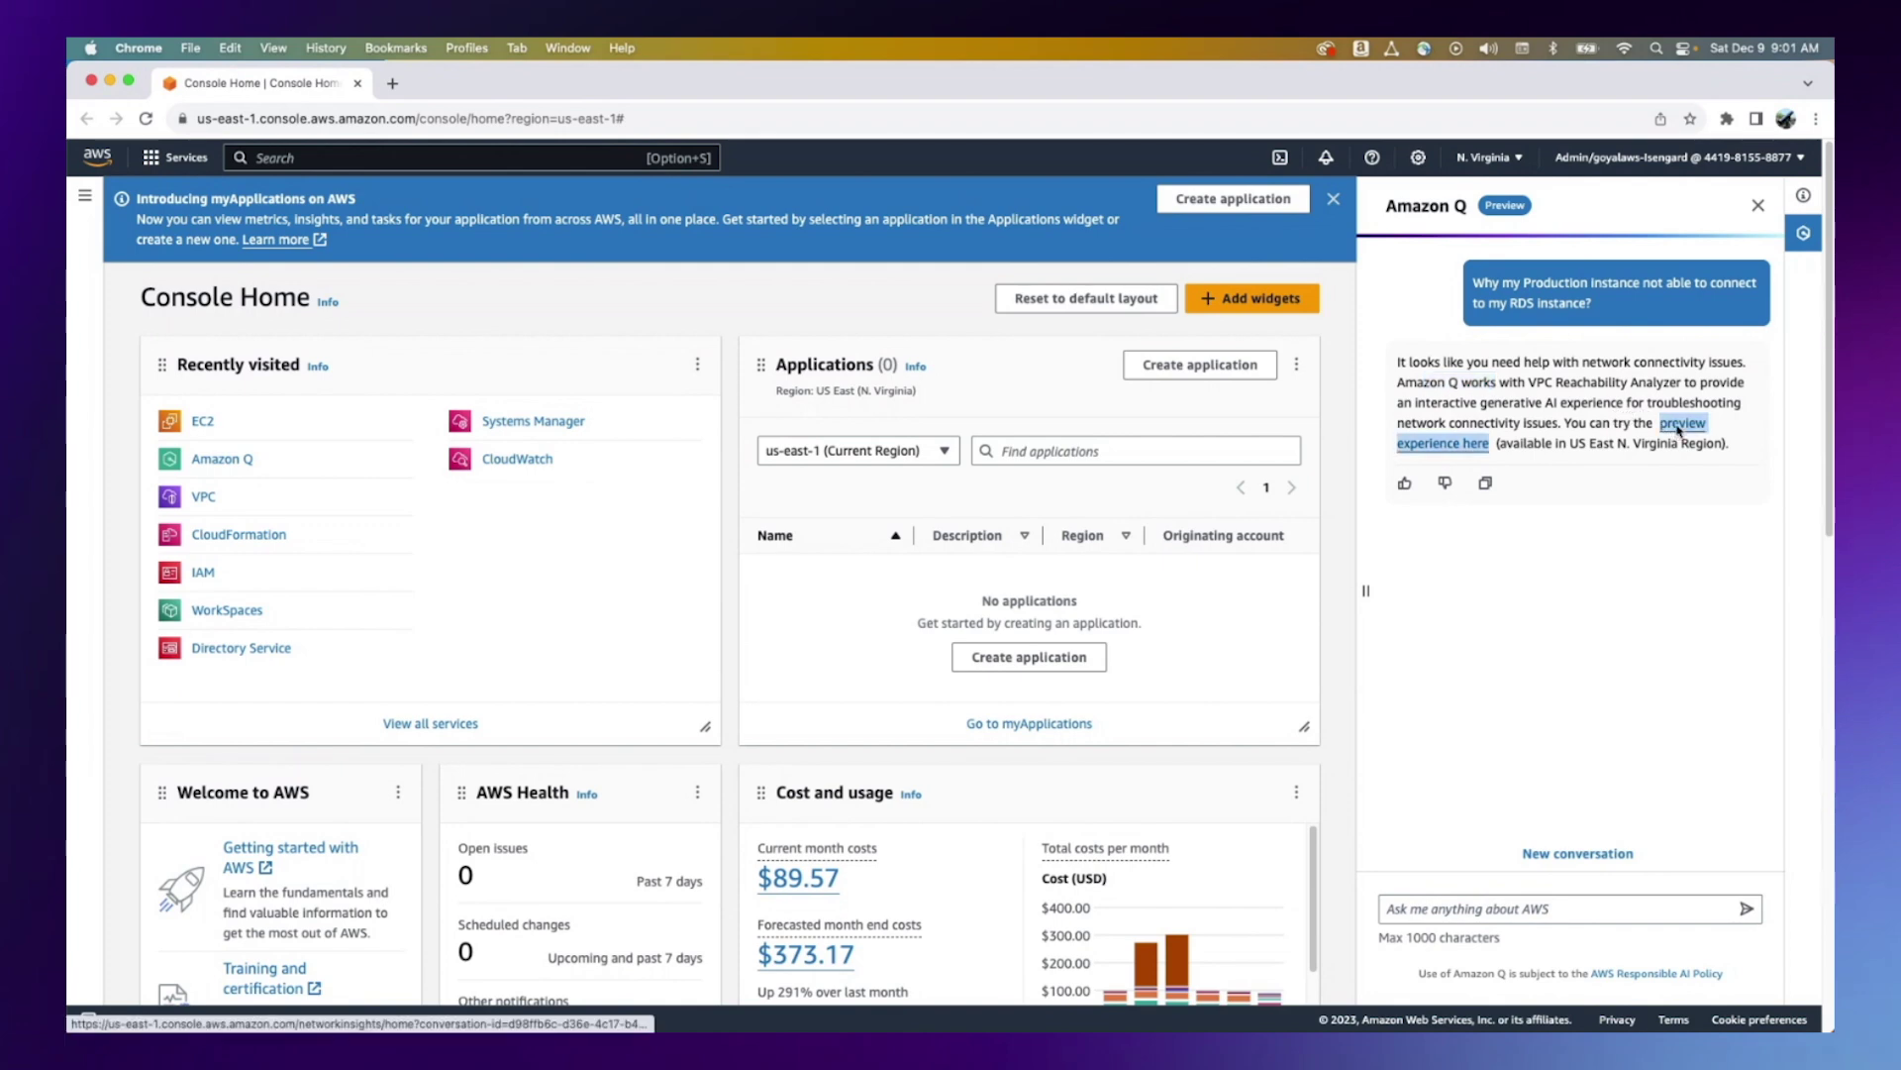
left_click(1644, 433)
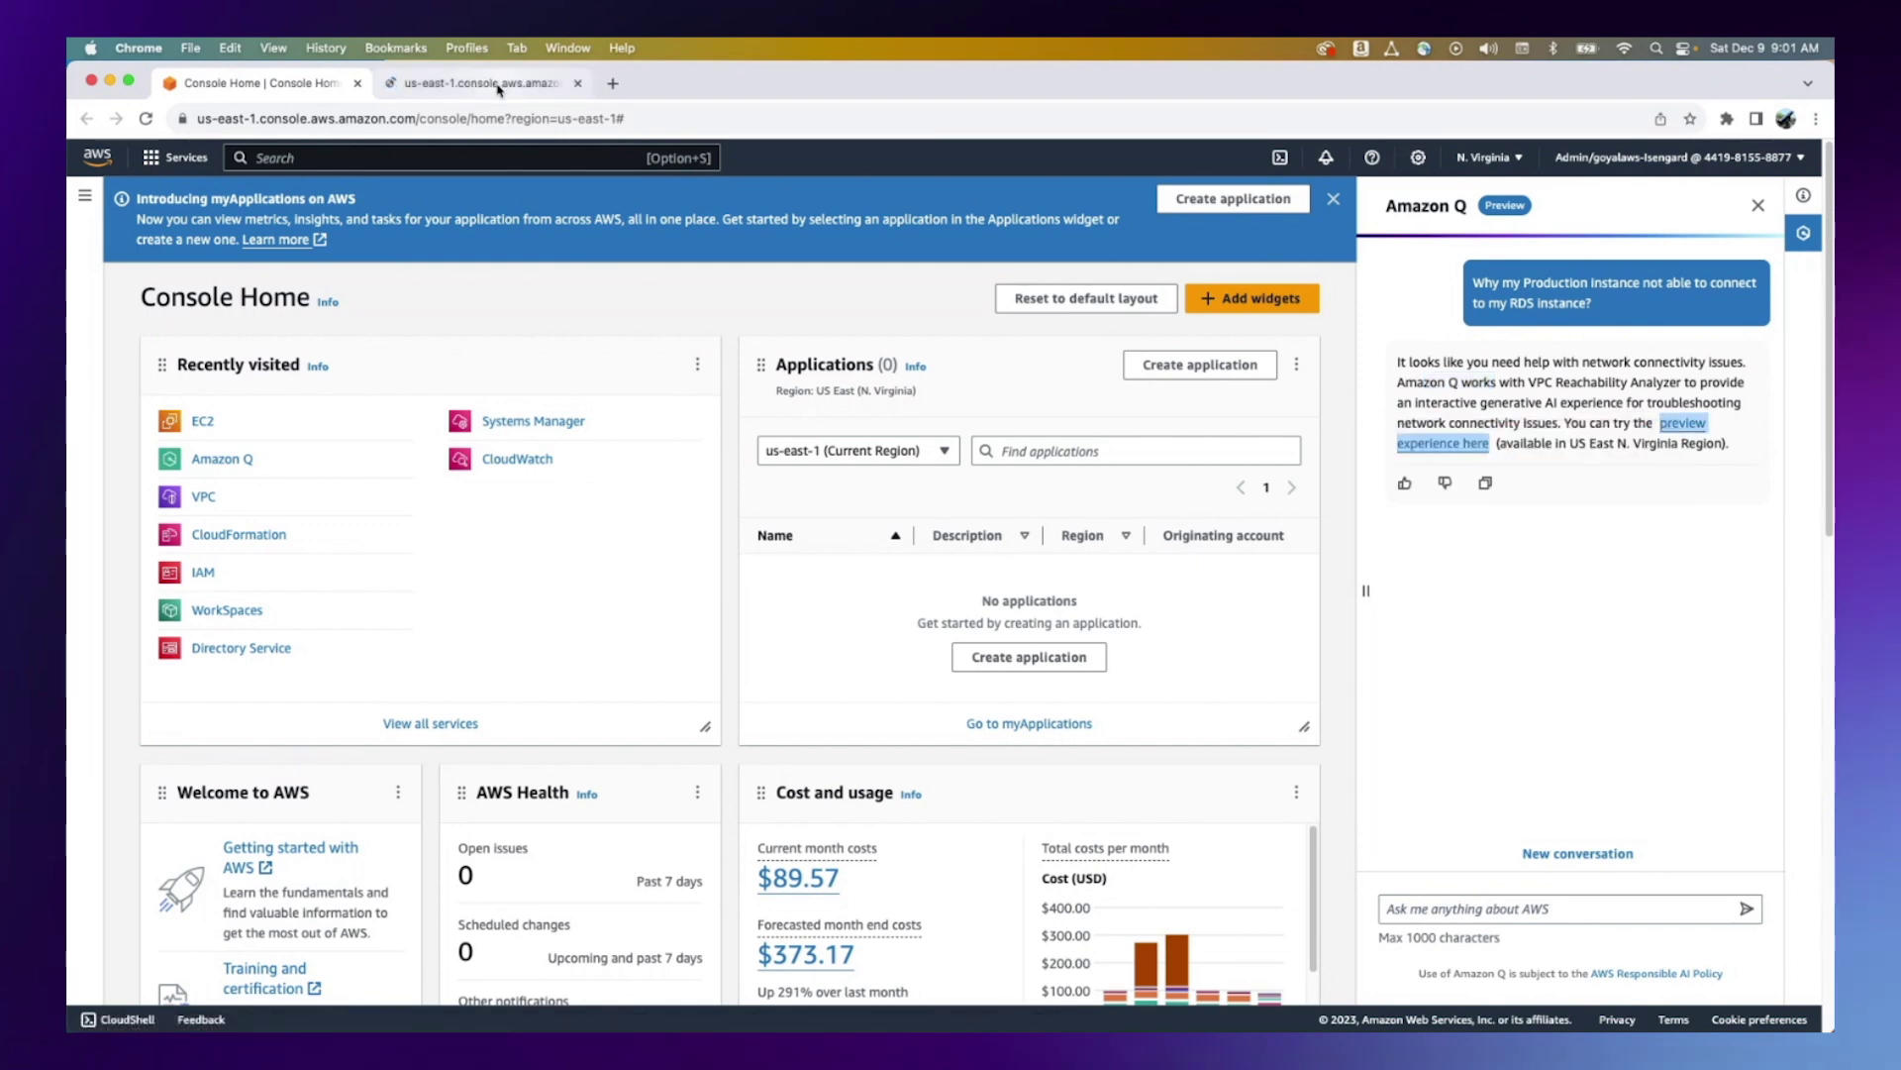
left_click(501, 87)
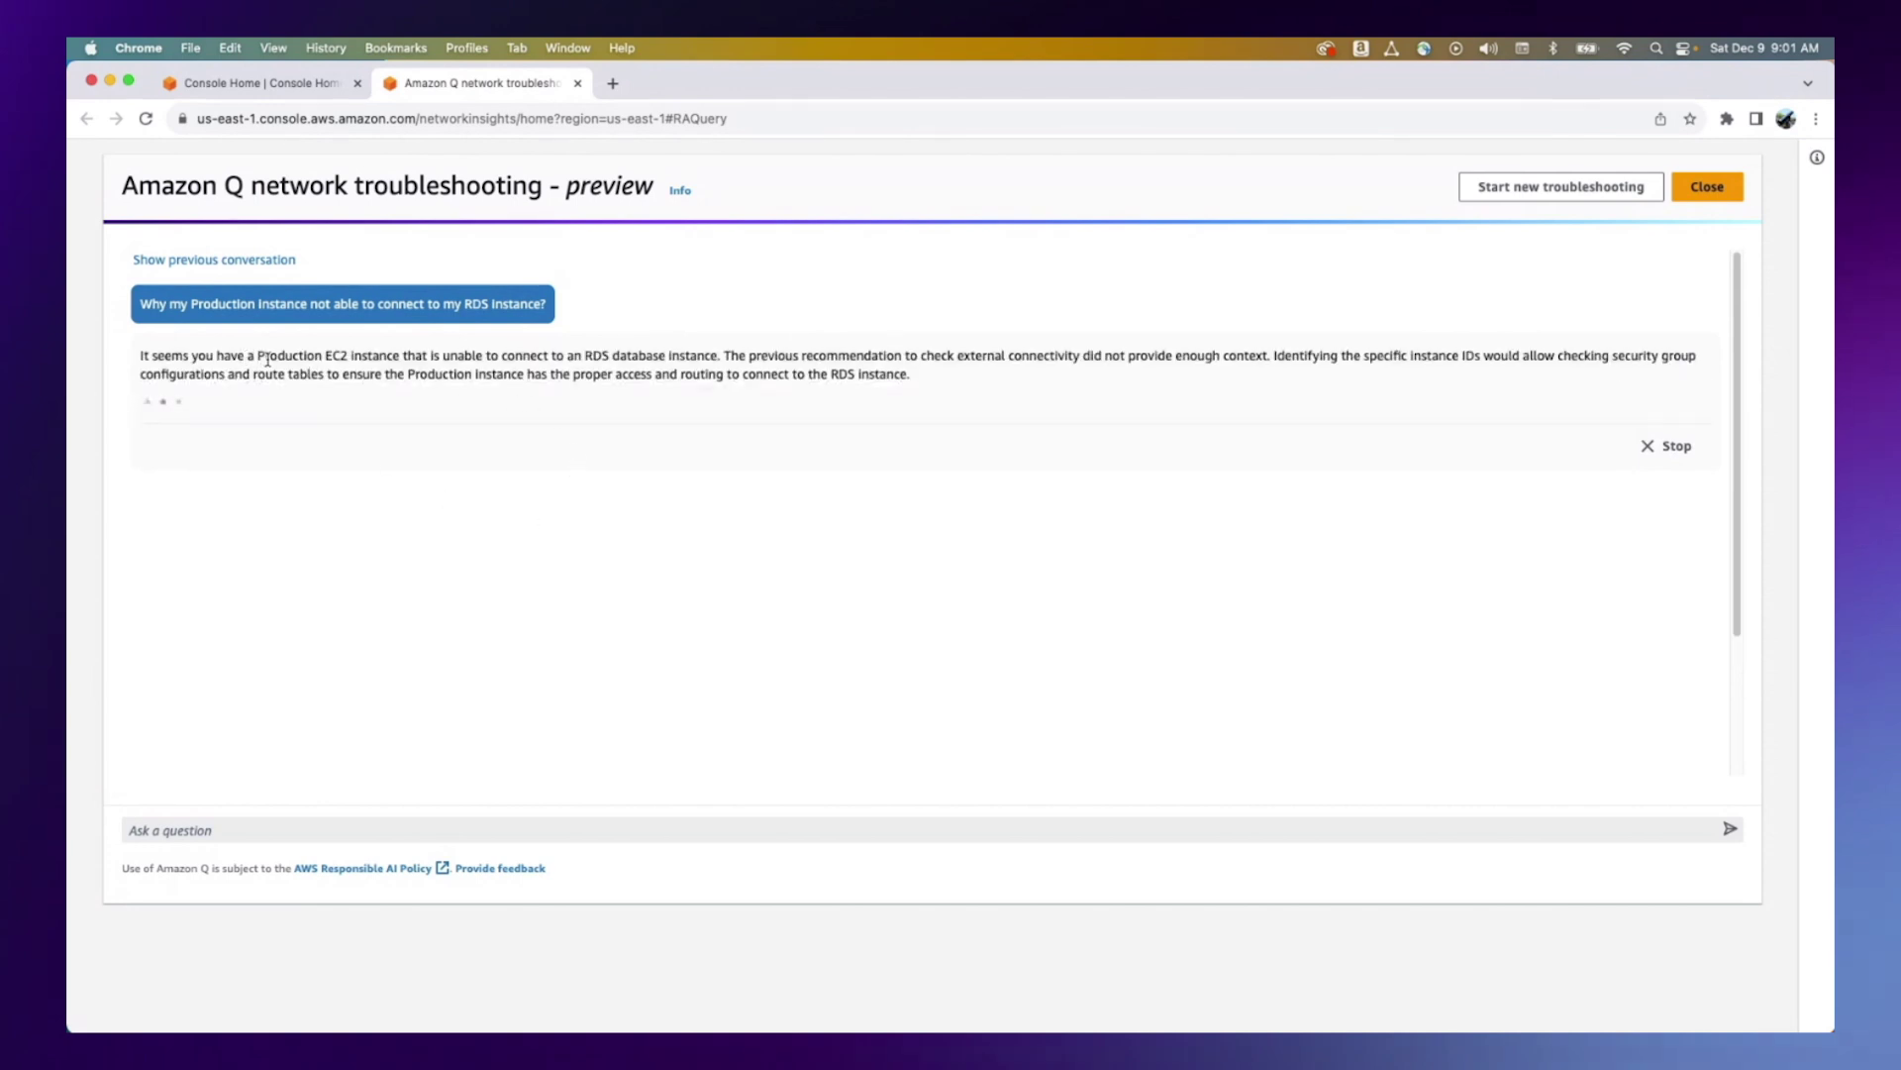
Read the connectivity analysis and the explanation for the Production Instance's connection to the RDS instance.
left_click_drag(342, 357, 293, 357)
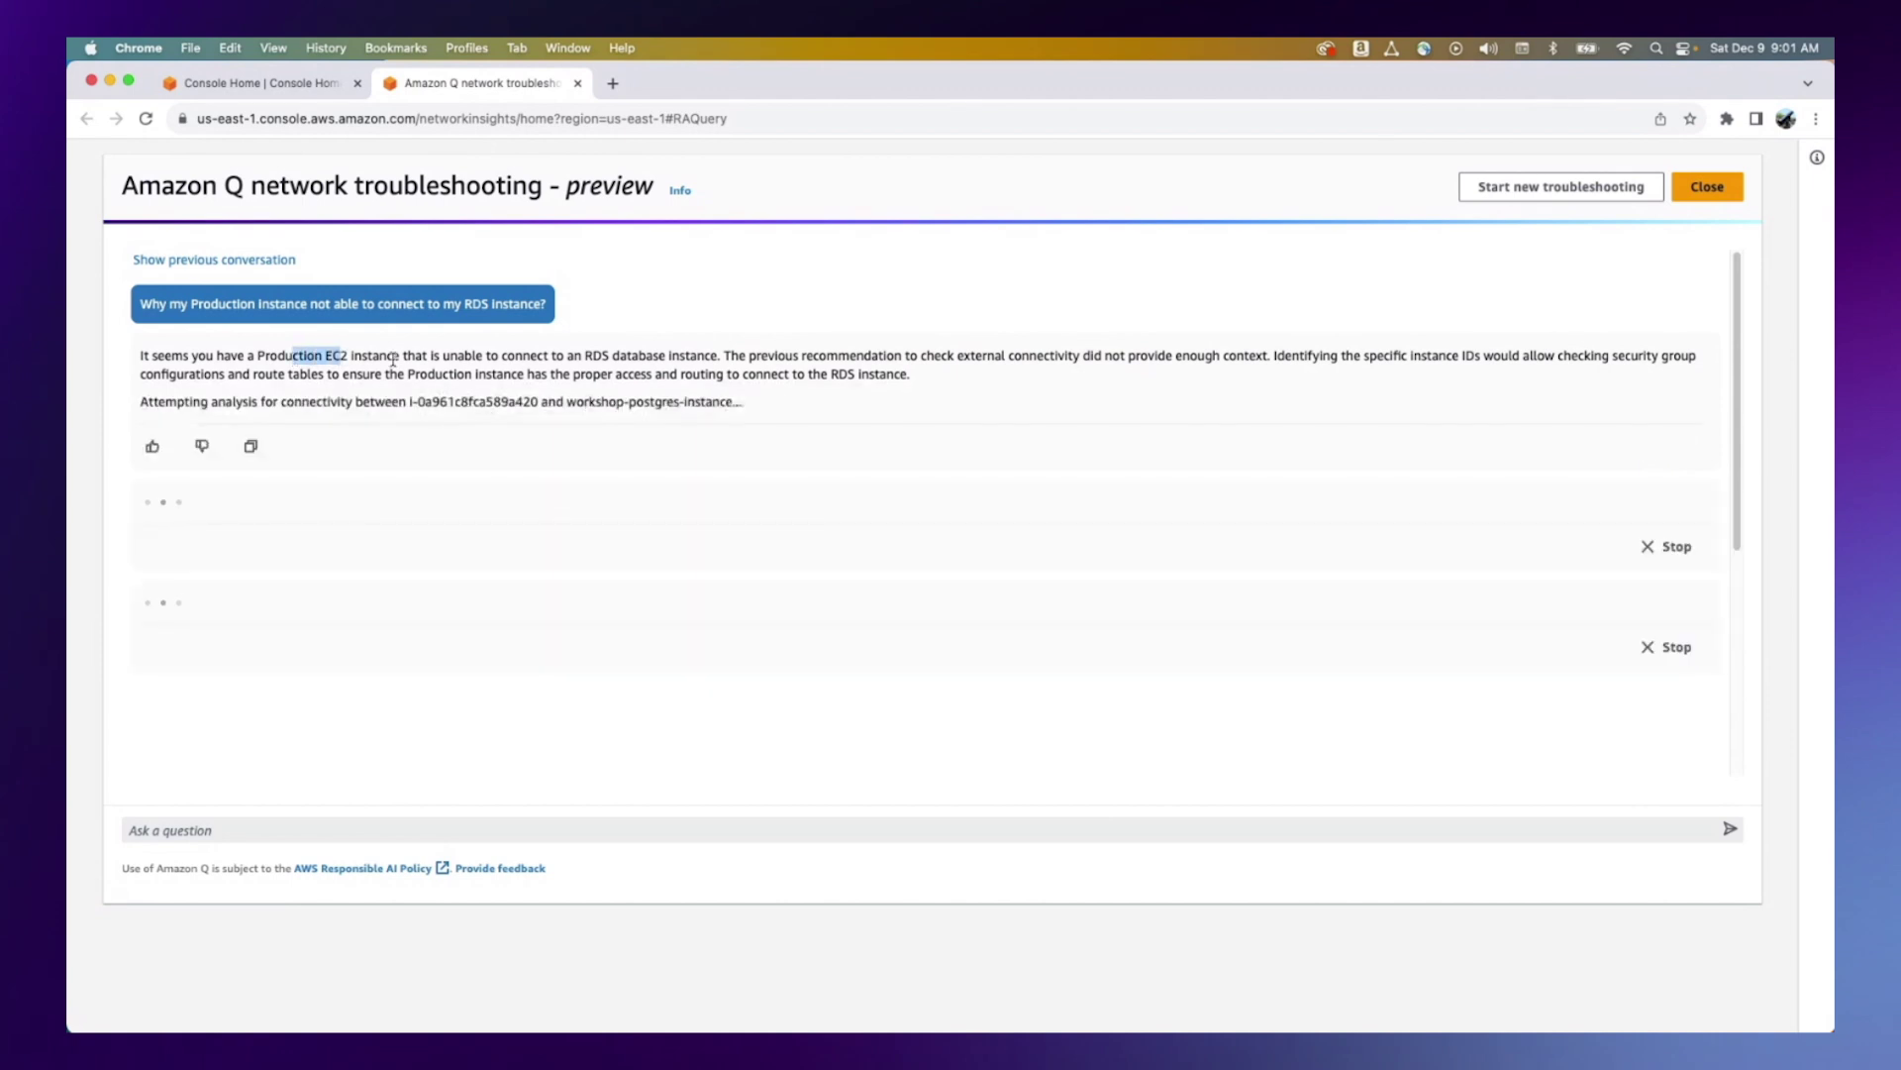
left_click_drag(681, 354, 532, 355)
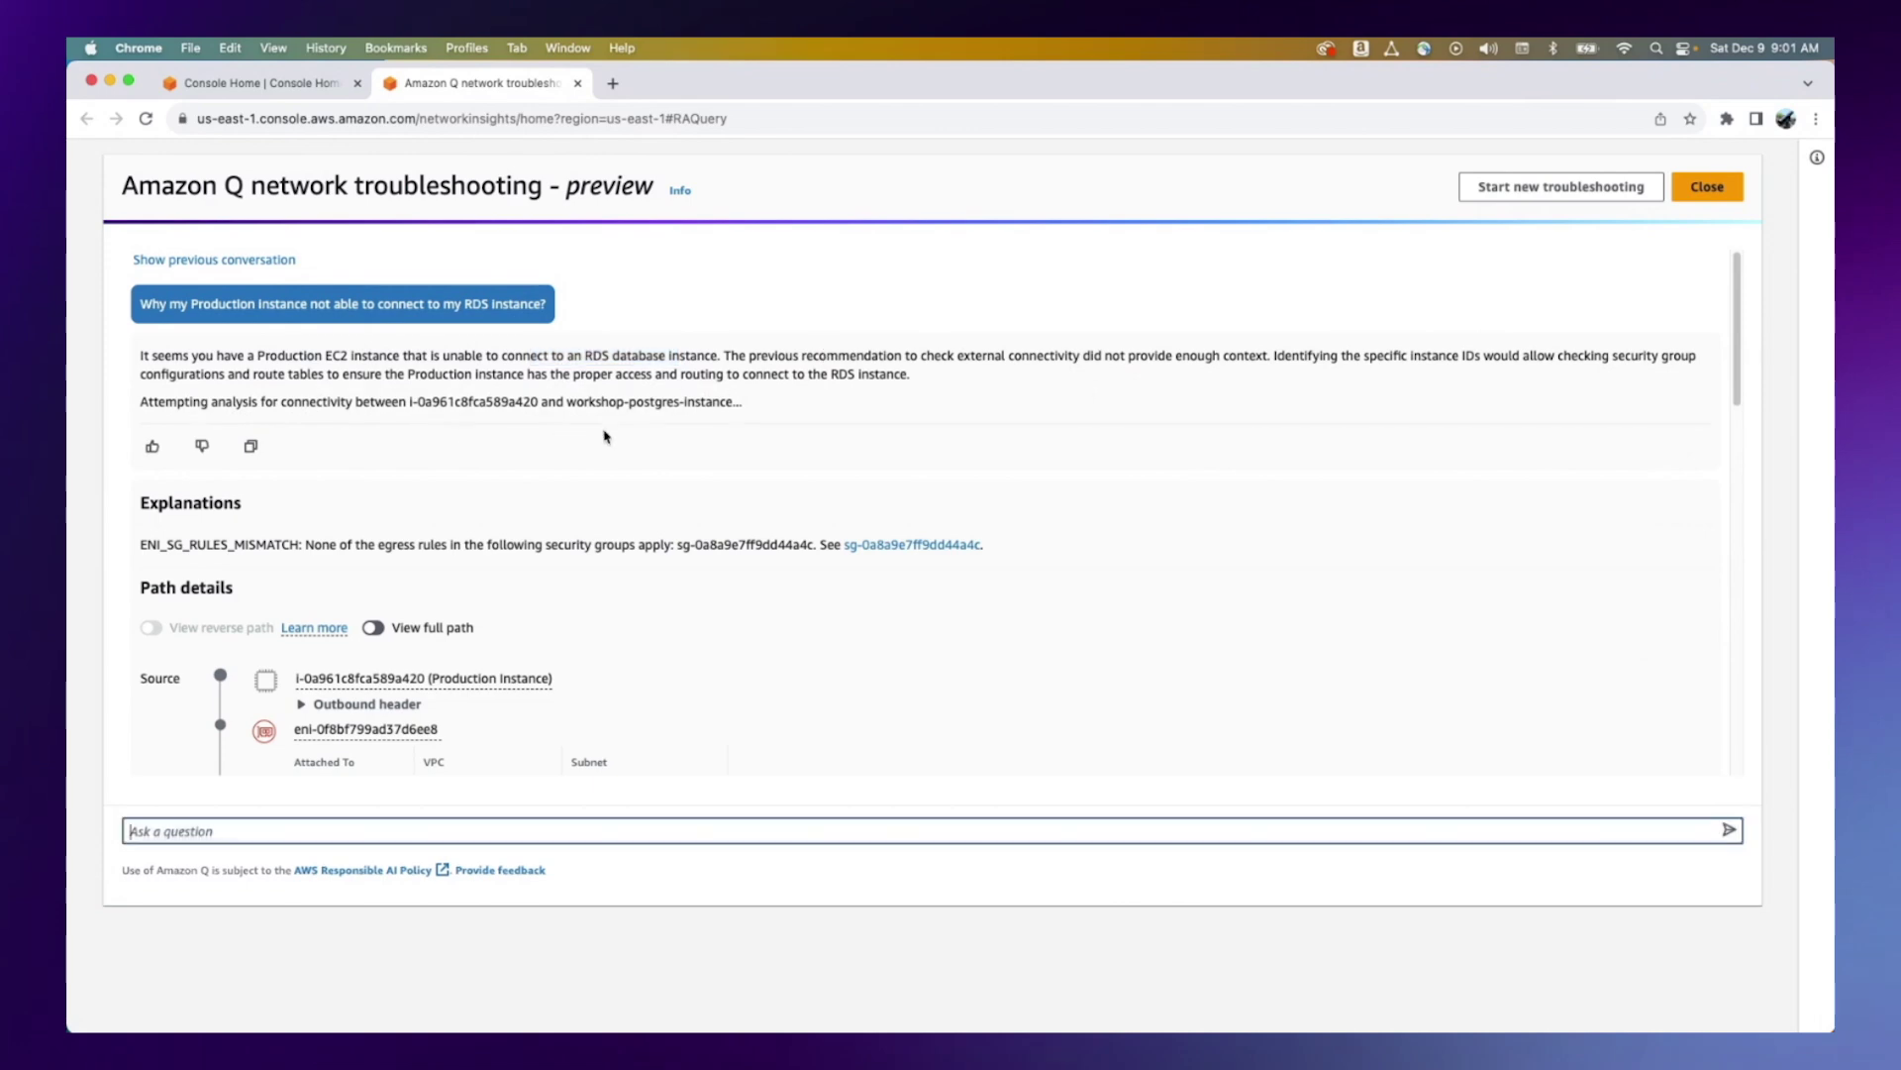
left_click_drag(410, 402, 730, 403)
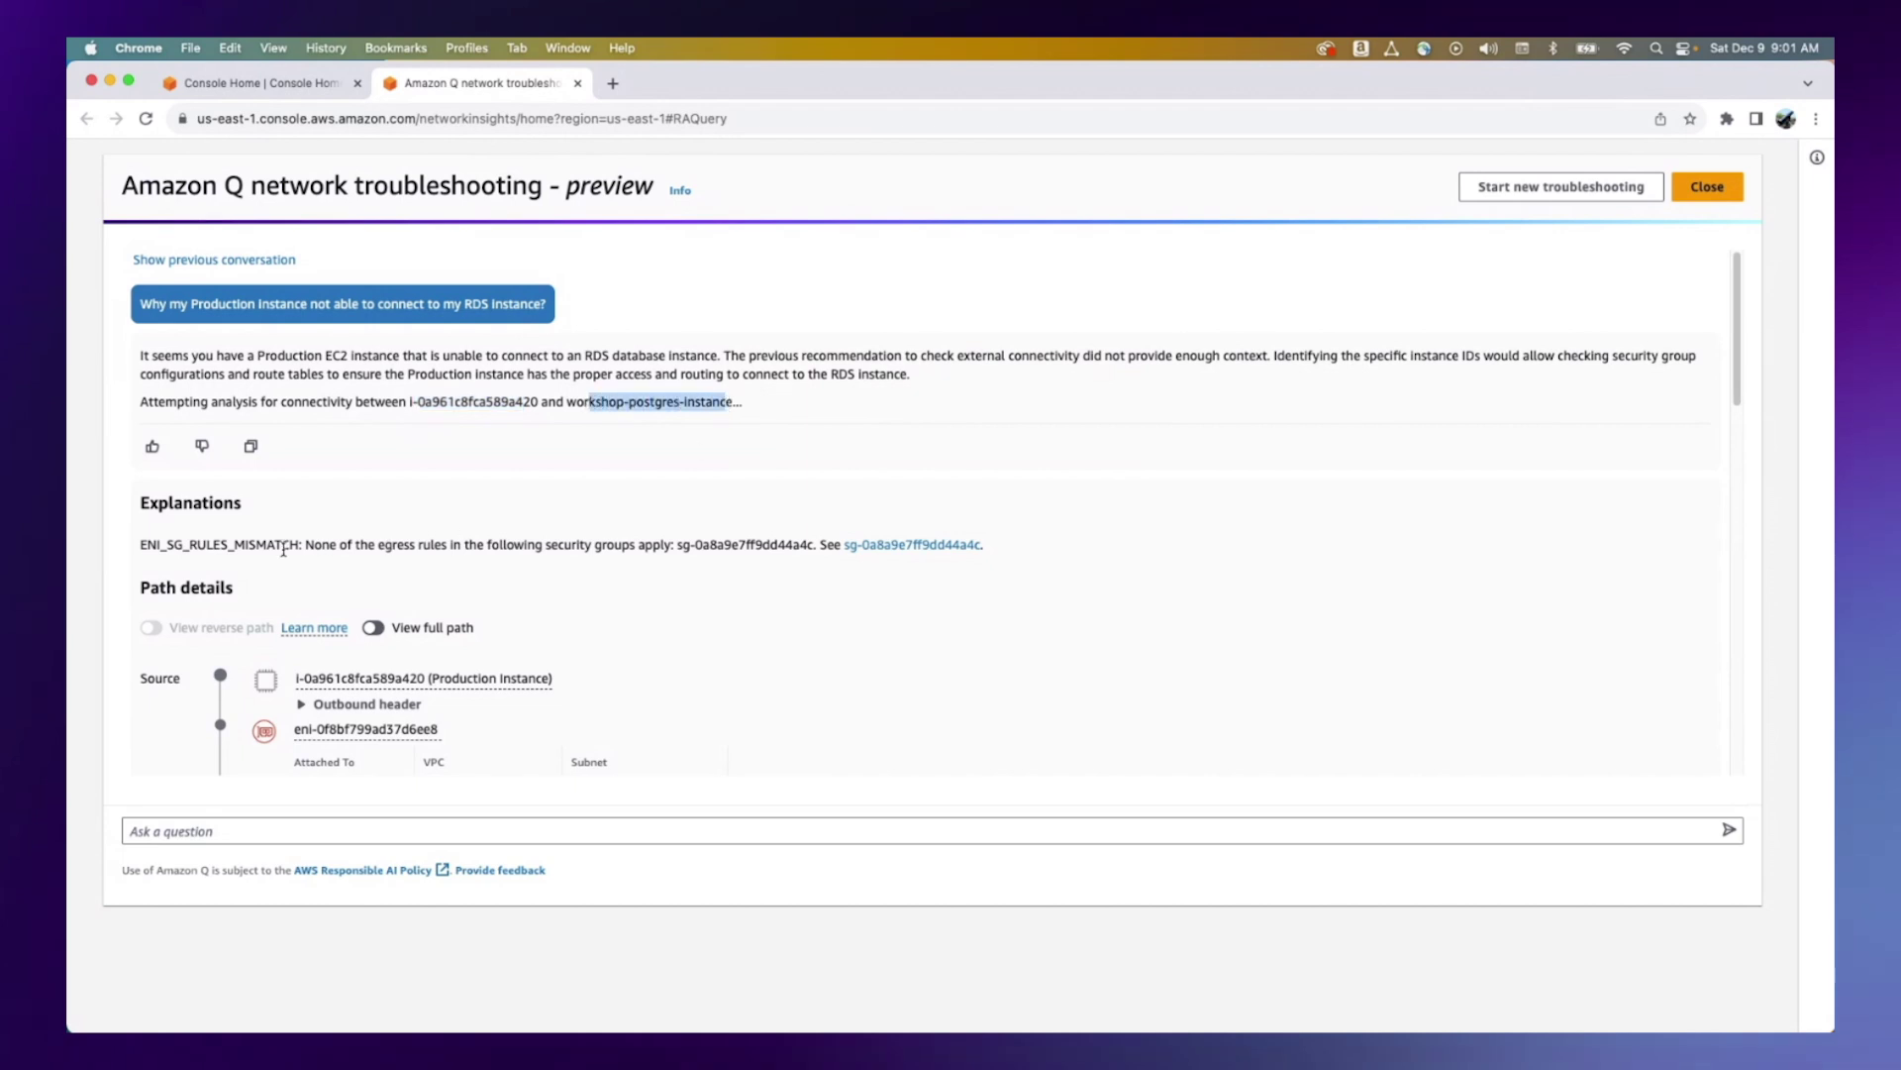
left_click_drag(304, 545, 615, 545)
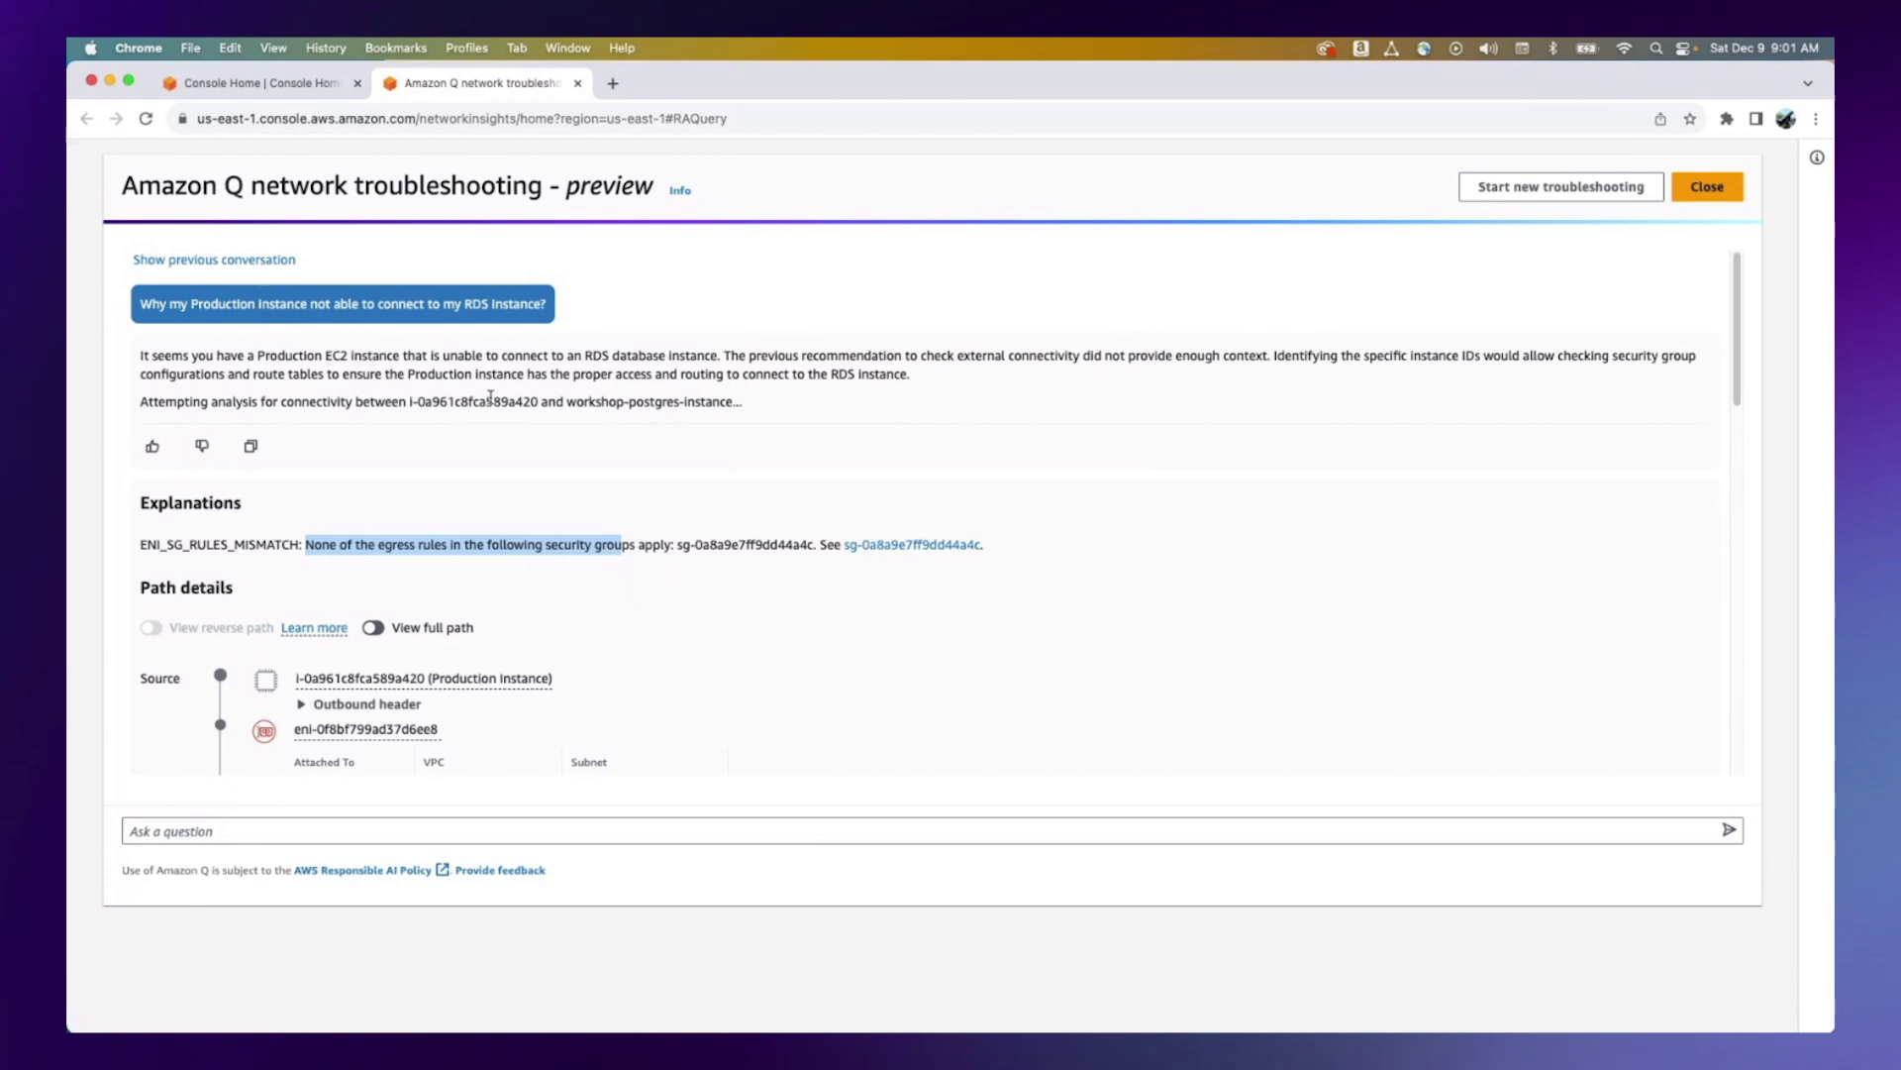
Show the full path in the path details and examine its hops from the Production Instance to the destination.
scroll(446, 607, "down", 2)
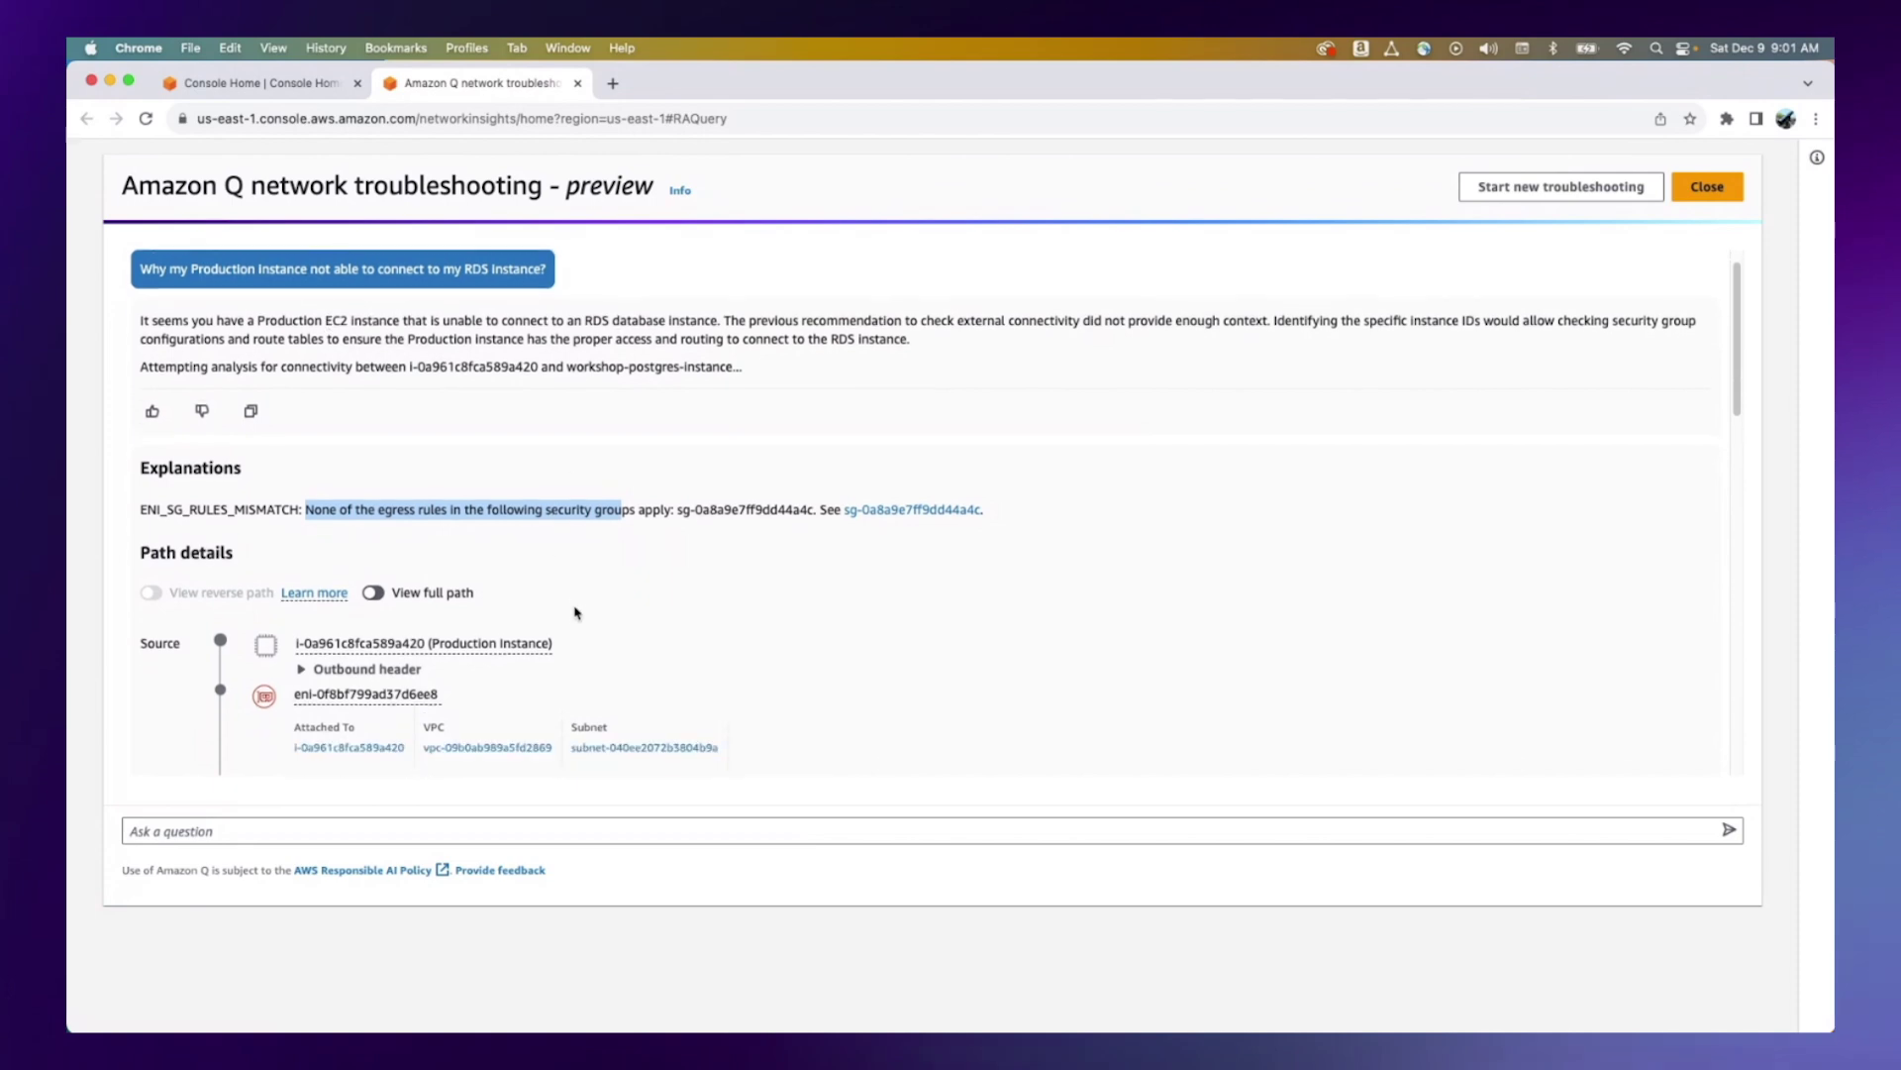
left_click(376, 535)
scroll(693, 569, "down", 5)
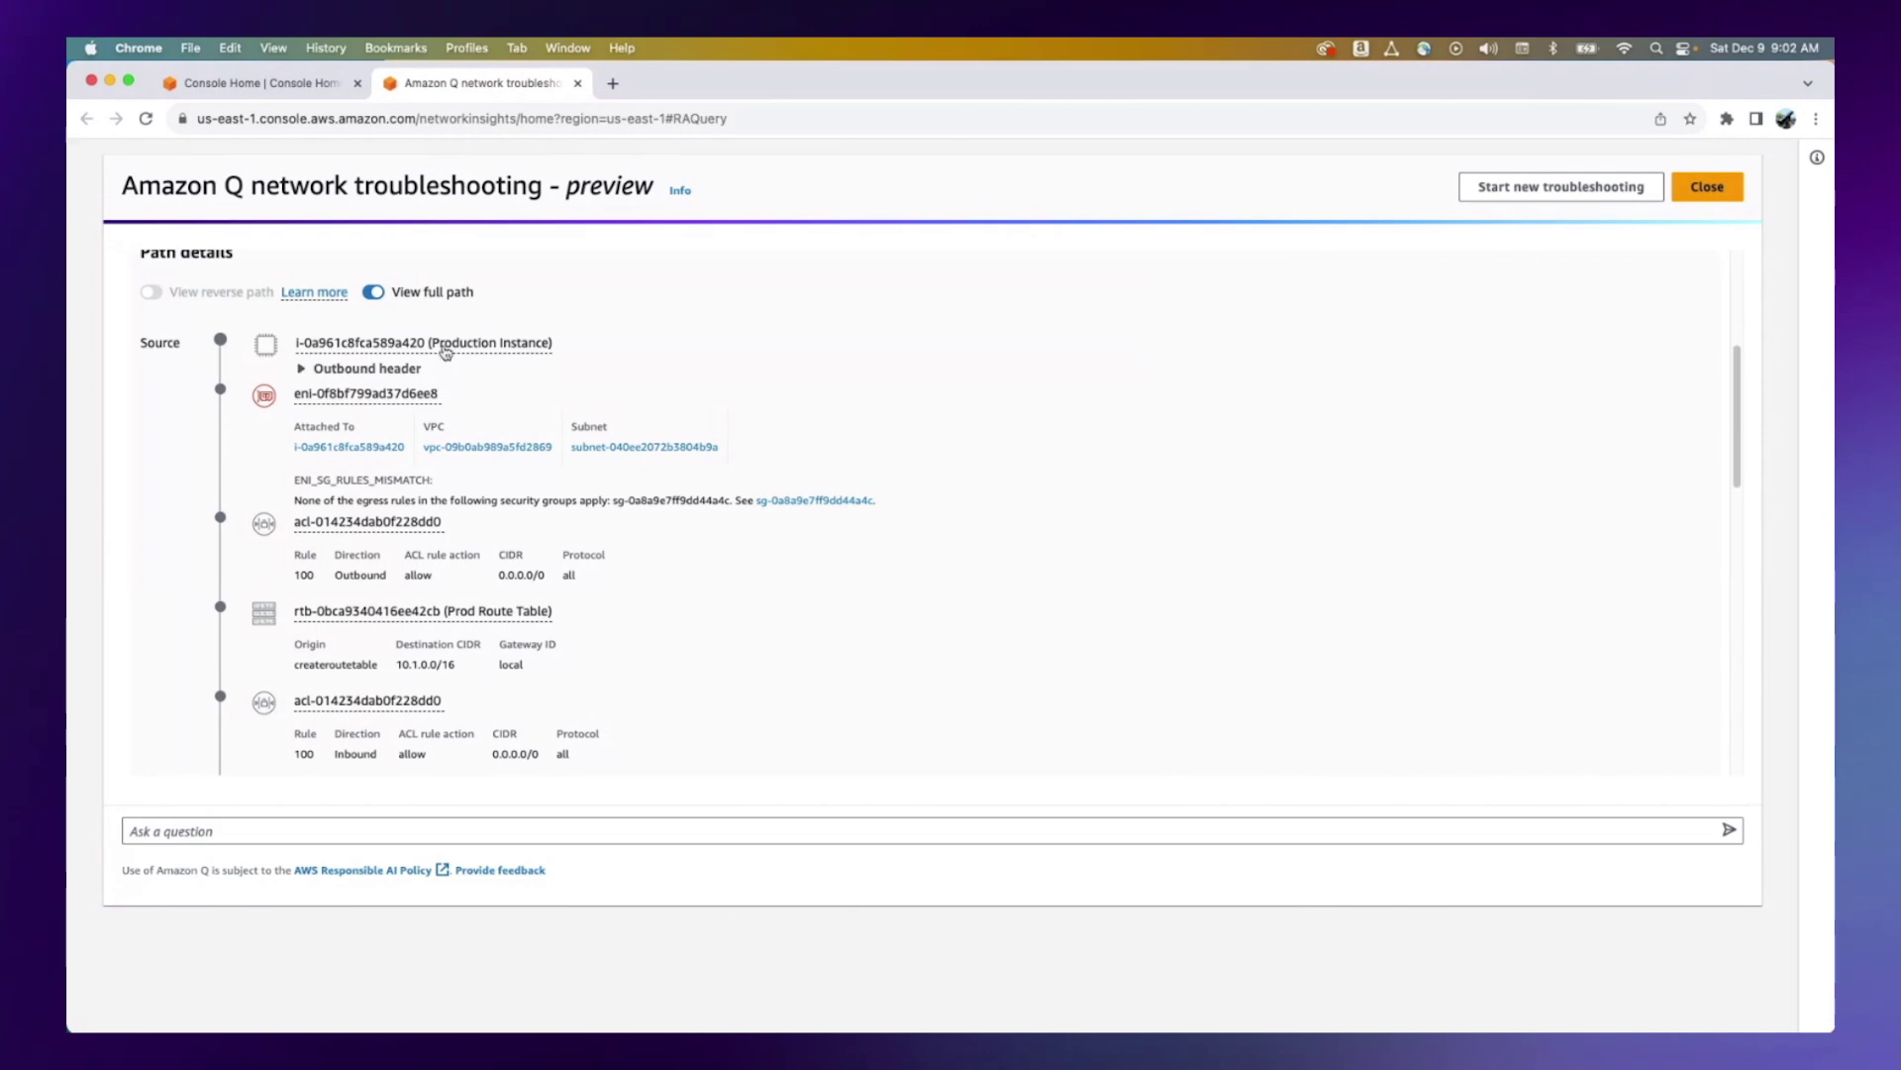
scroll(403, 634, "down", 1)
scroll(403, 635, "down", 6)
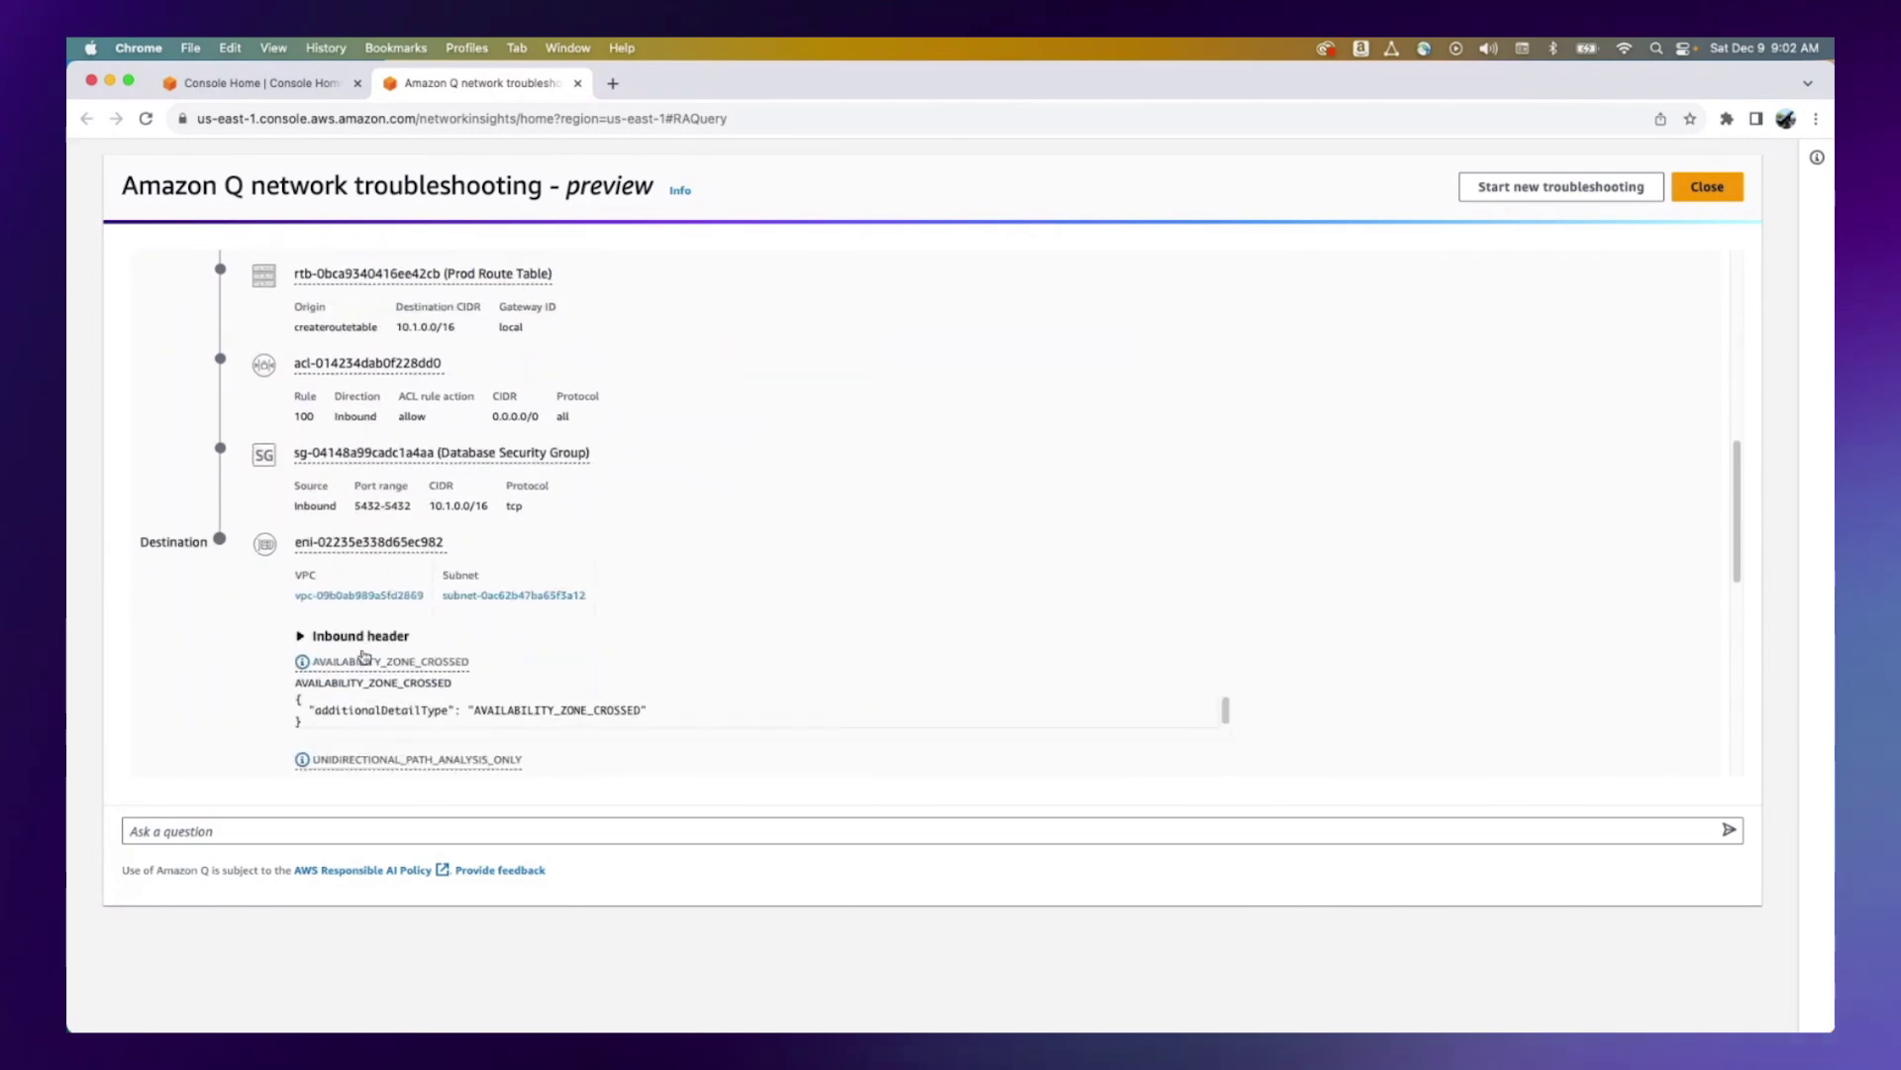
scroll(685, 583, "up", 8)
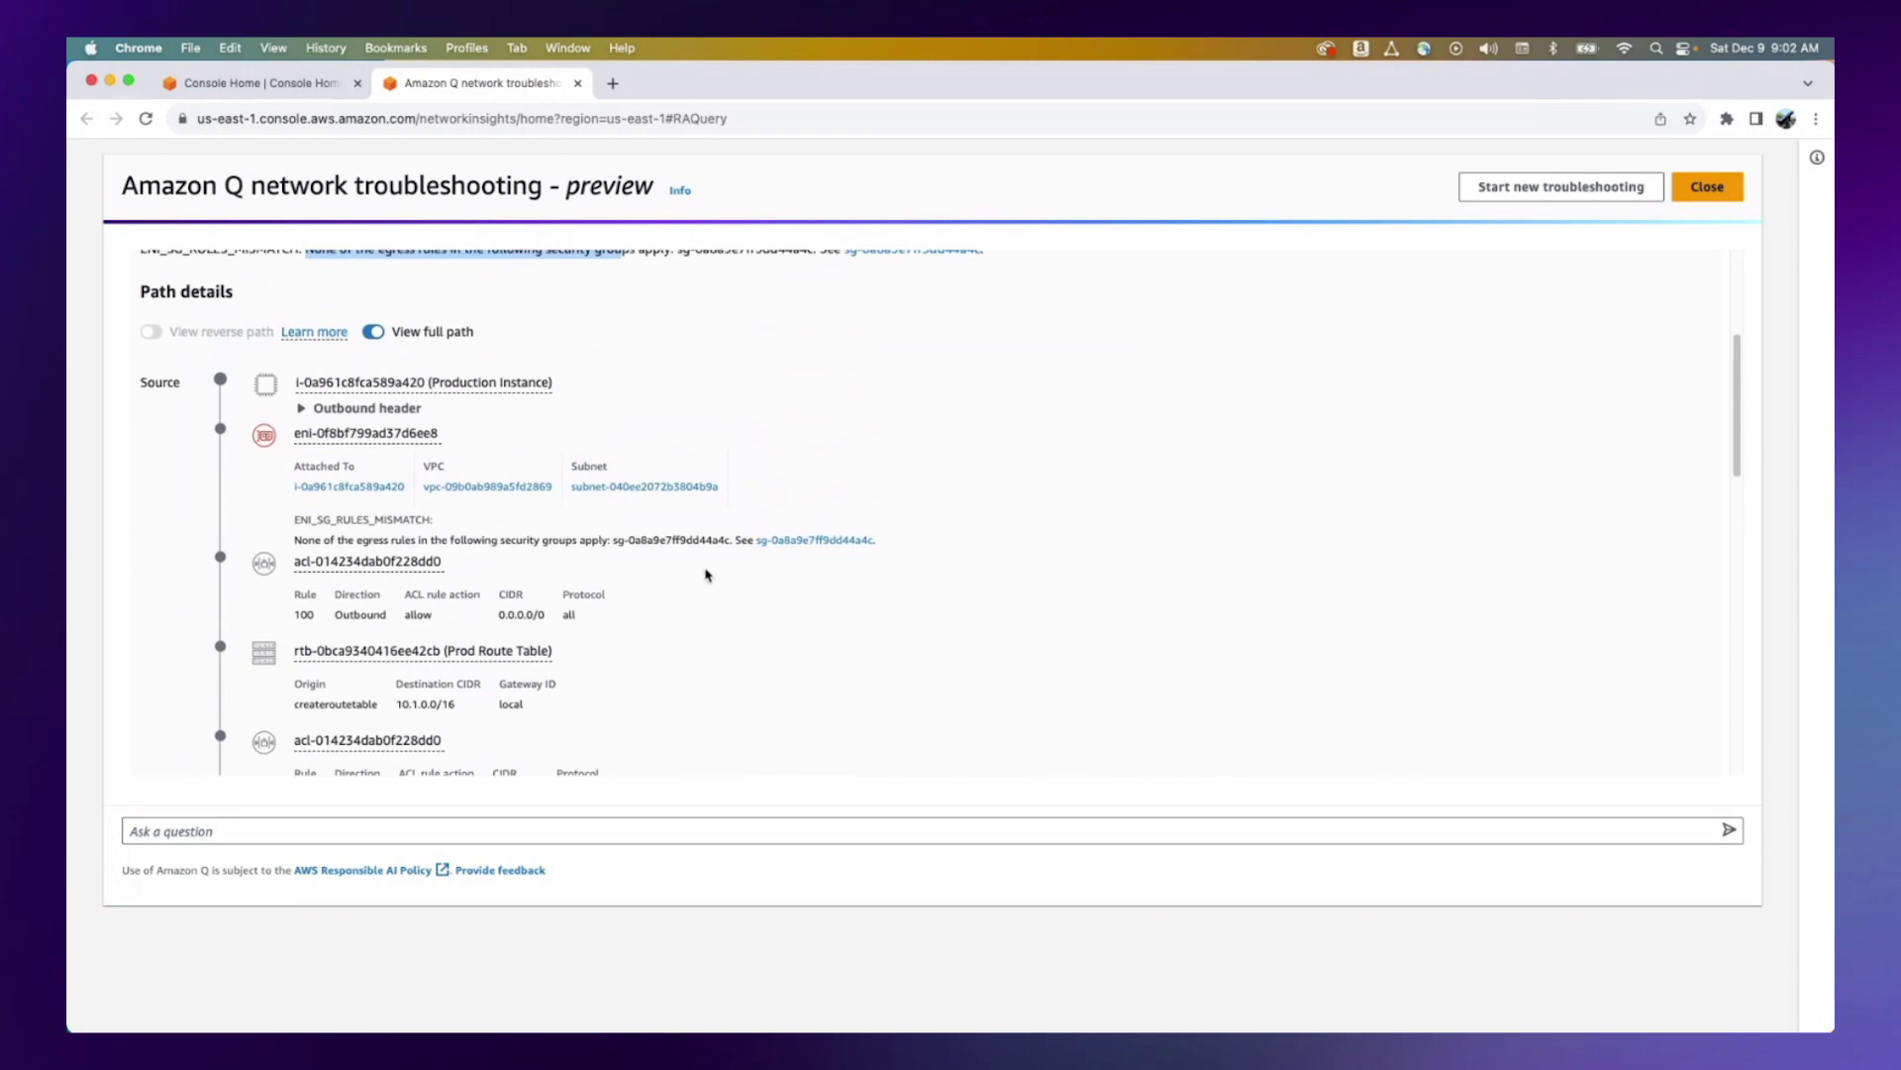
Open the security group linked at the source network interface in a new tab and show its outbound rules, closing the Amazon Q panel.
right_click(830, 548)
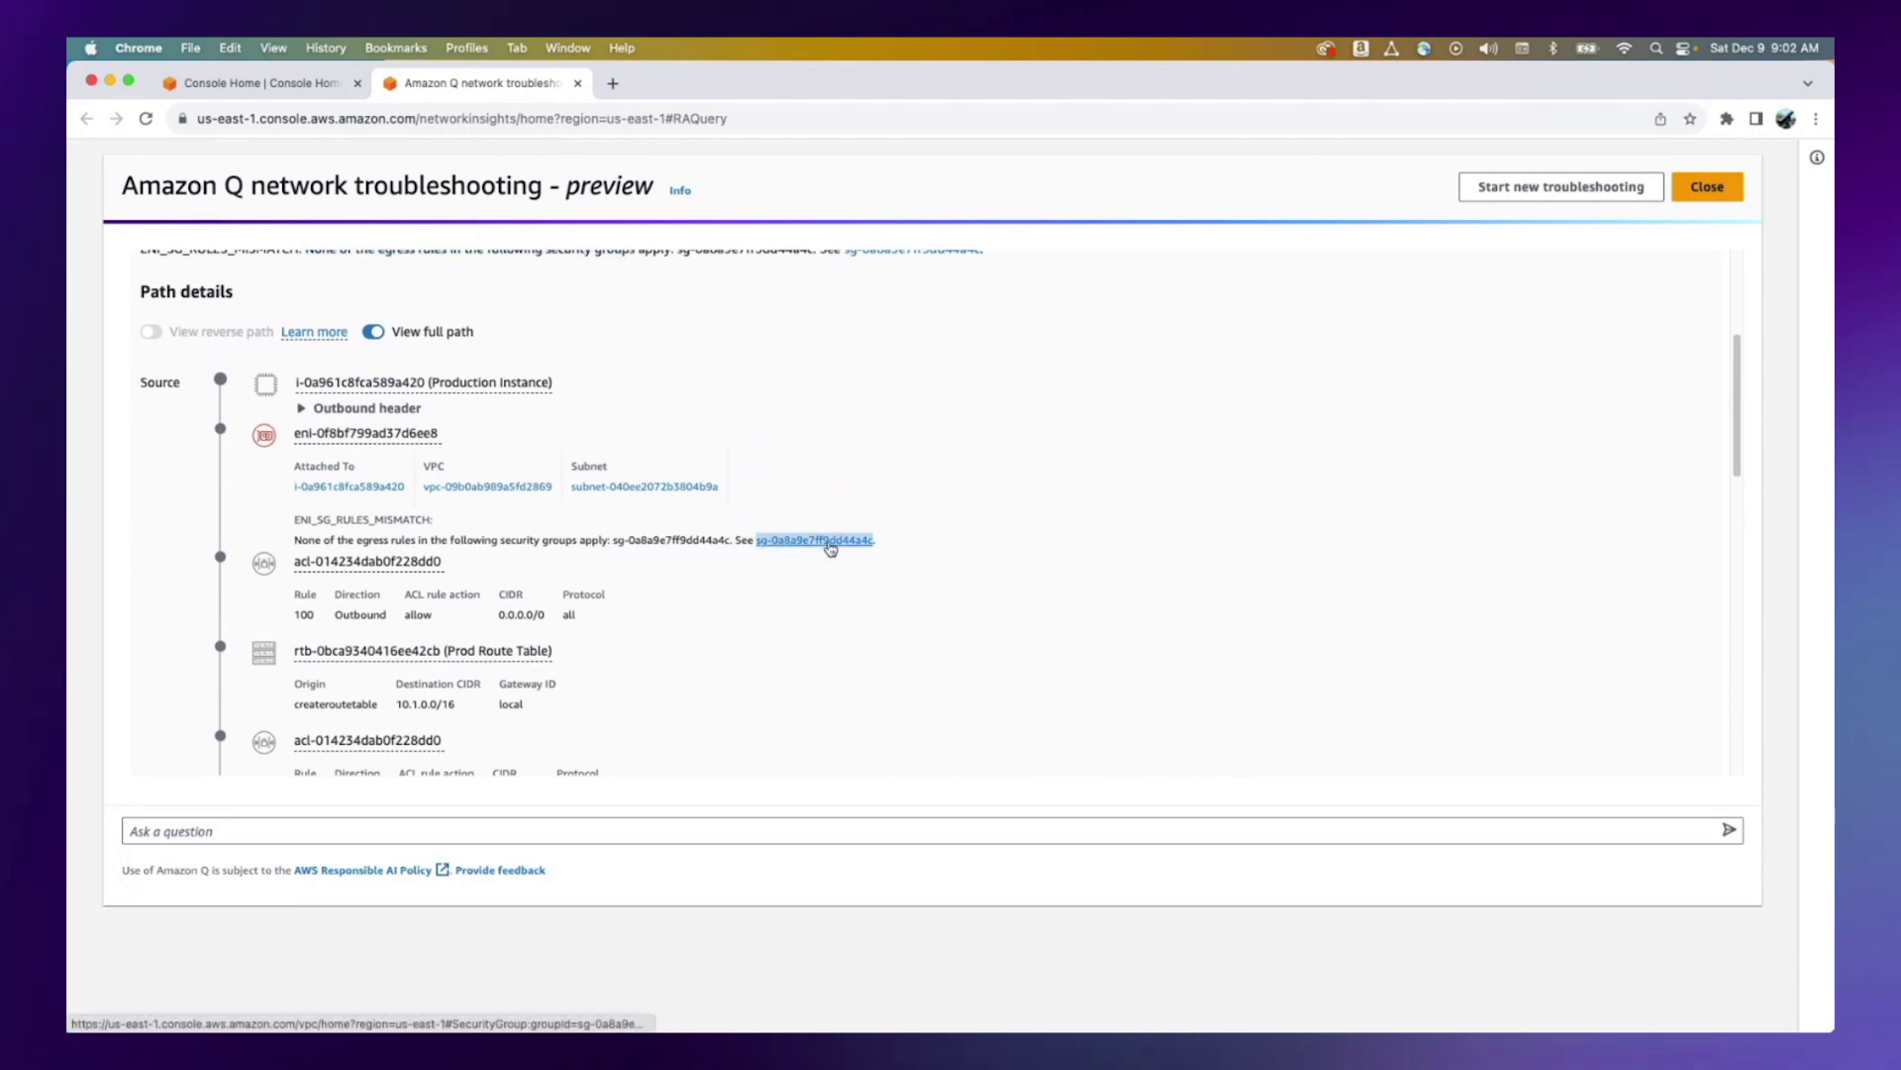
left_click(852, 553)
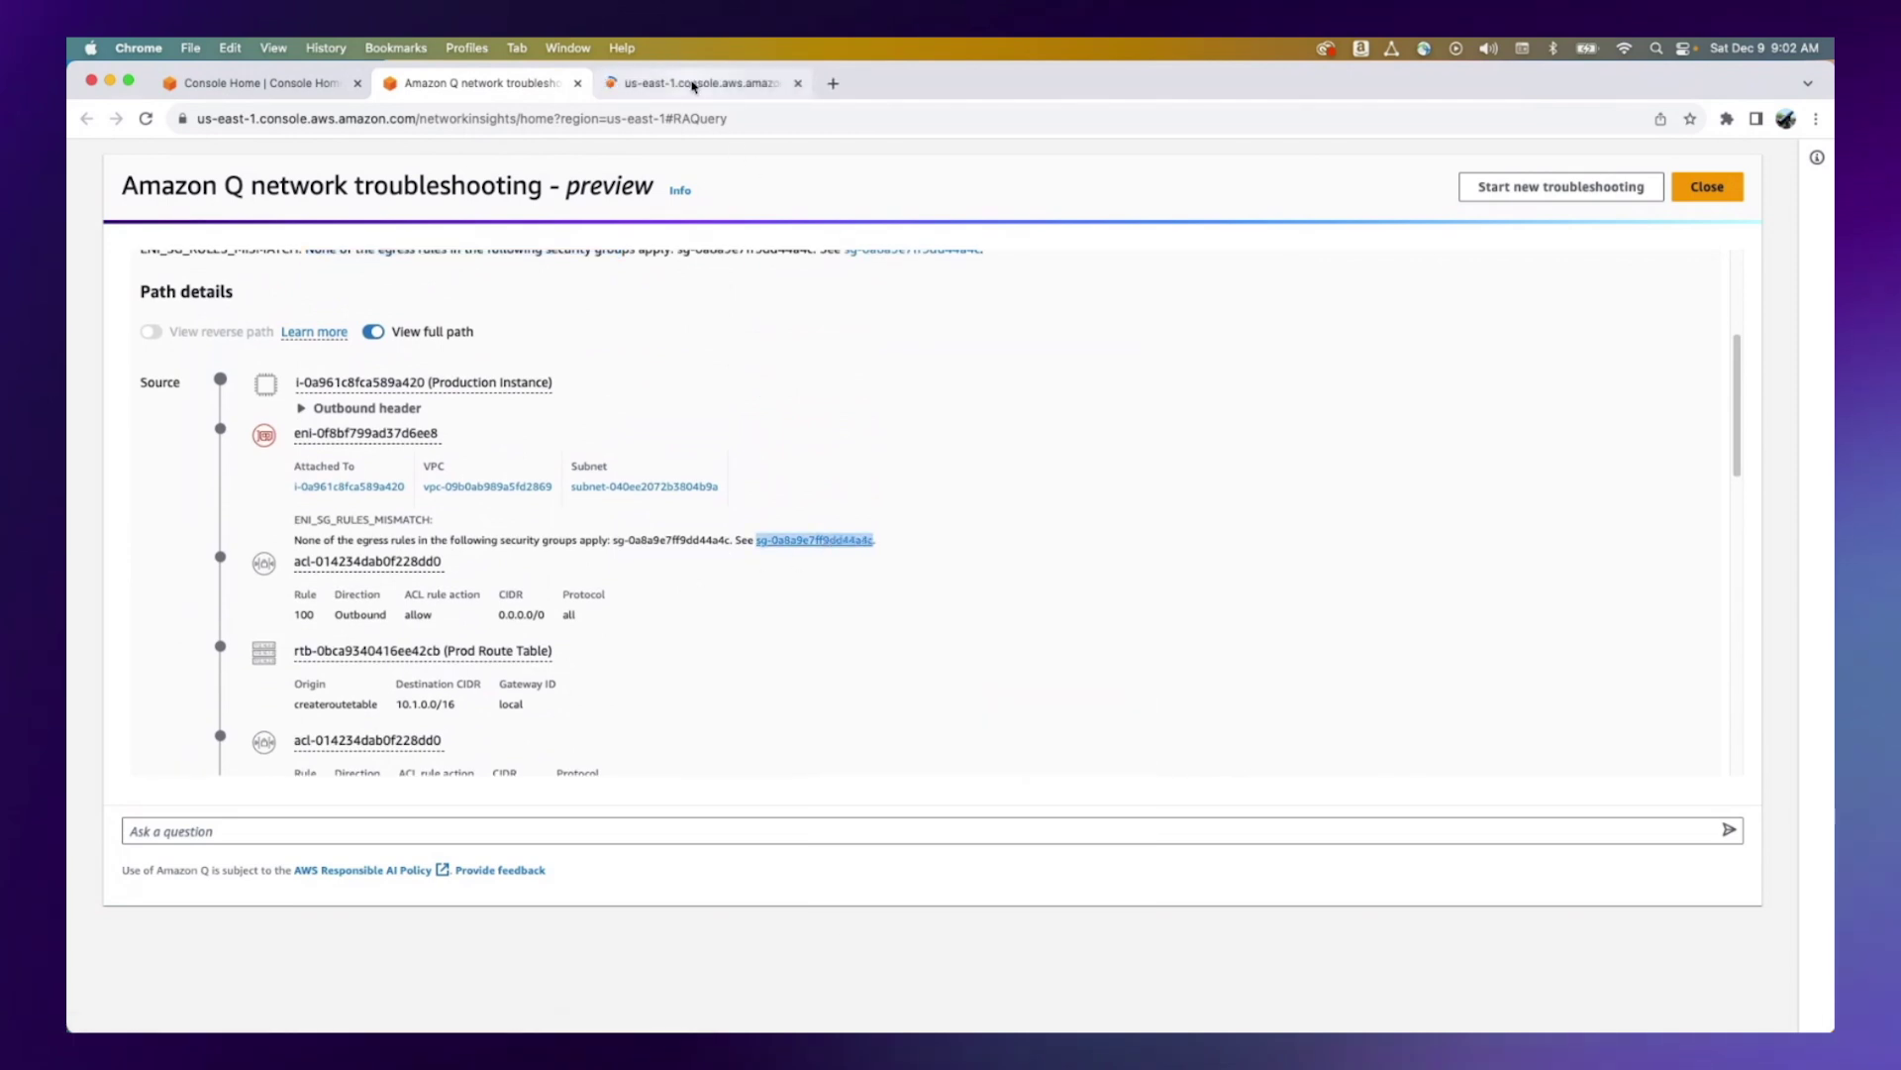
left_click(693, 83)
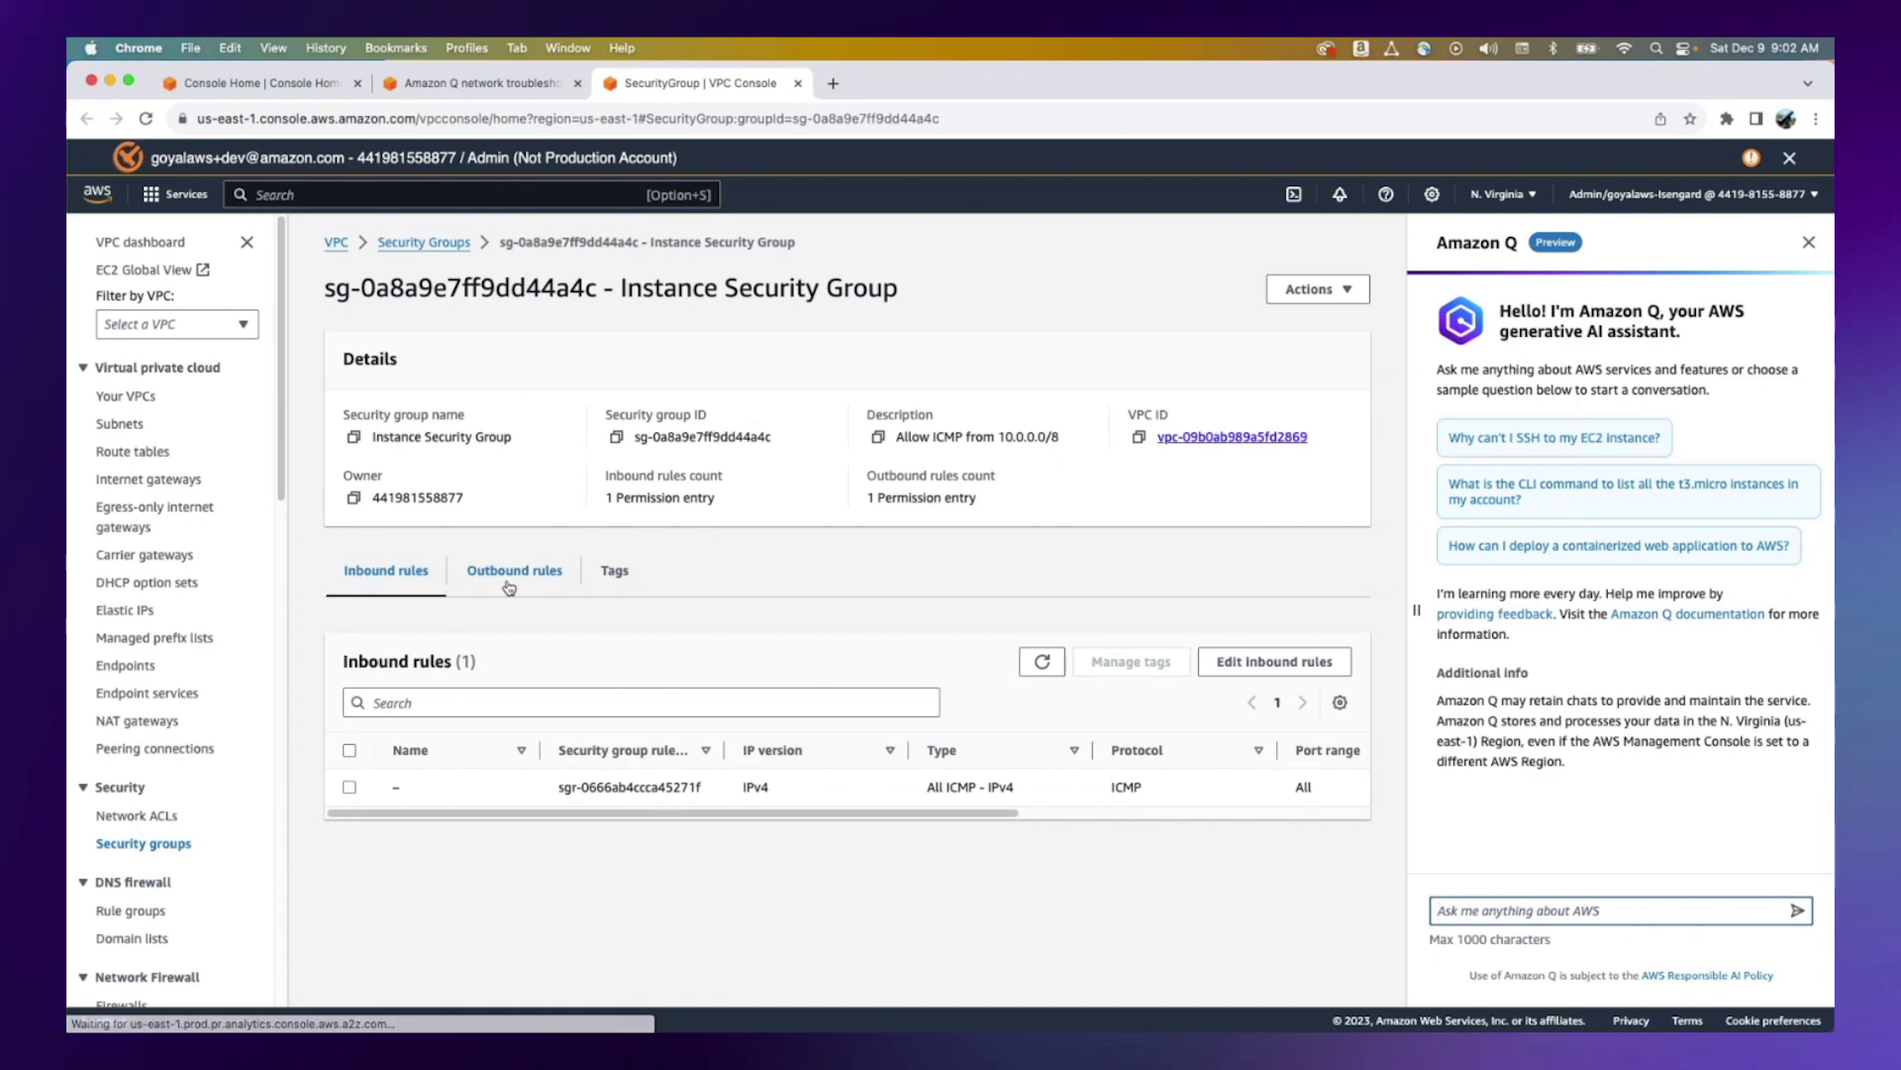
left_click(506, 582)
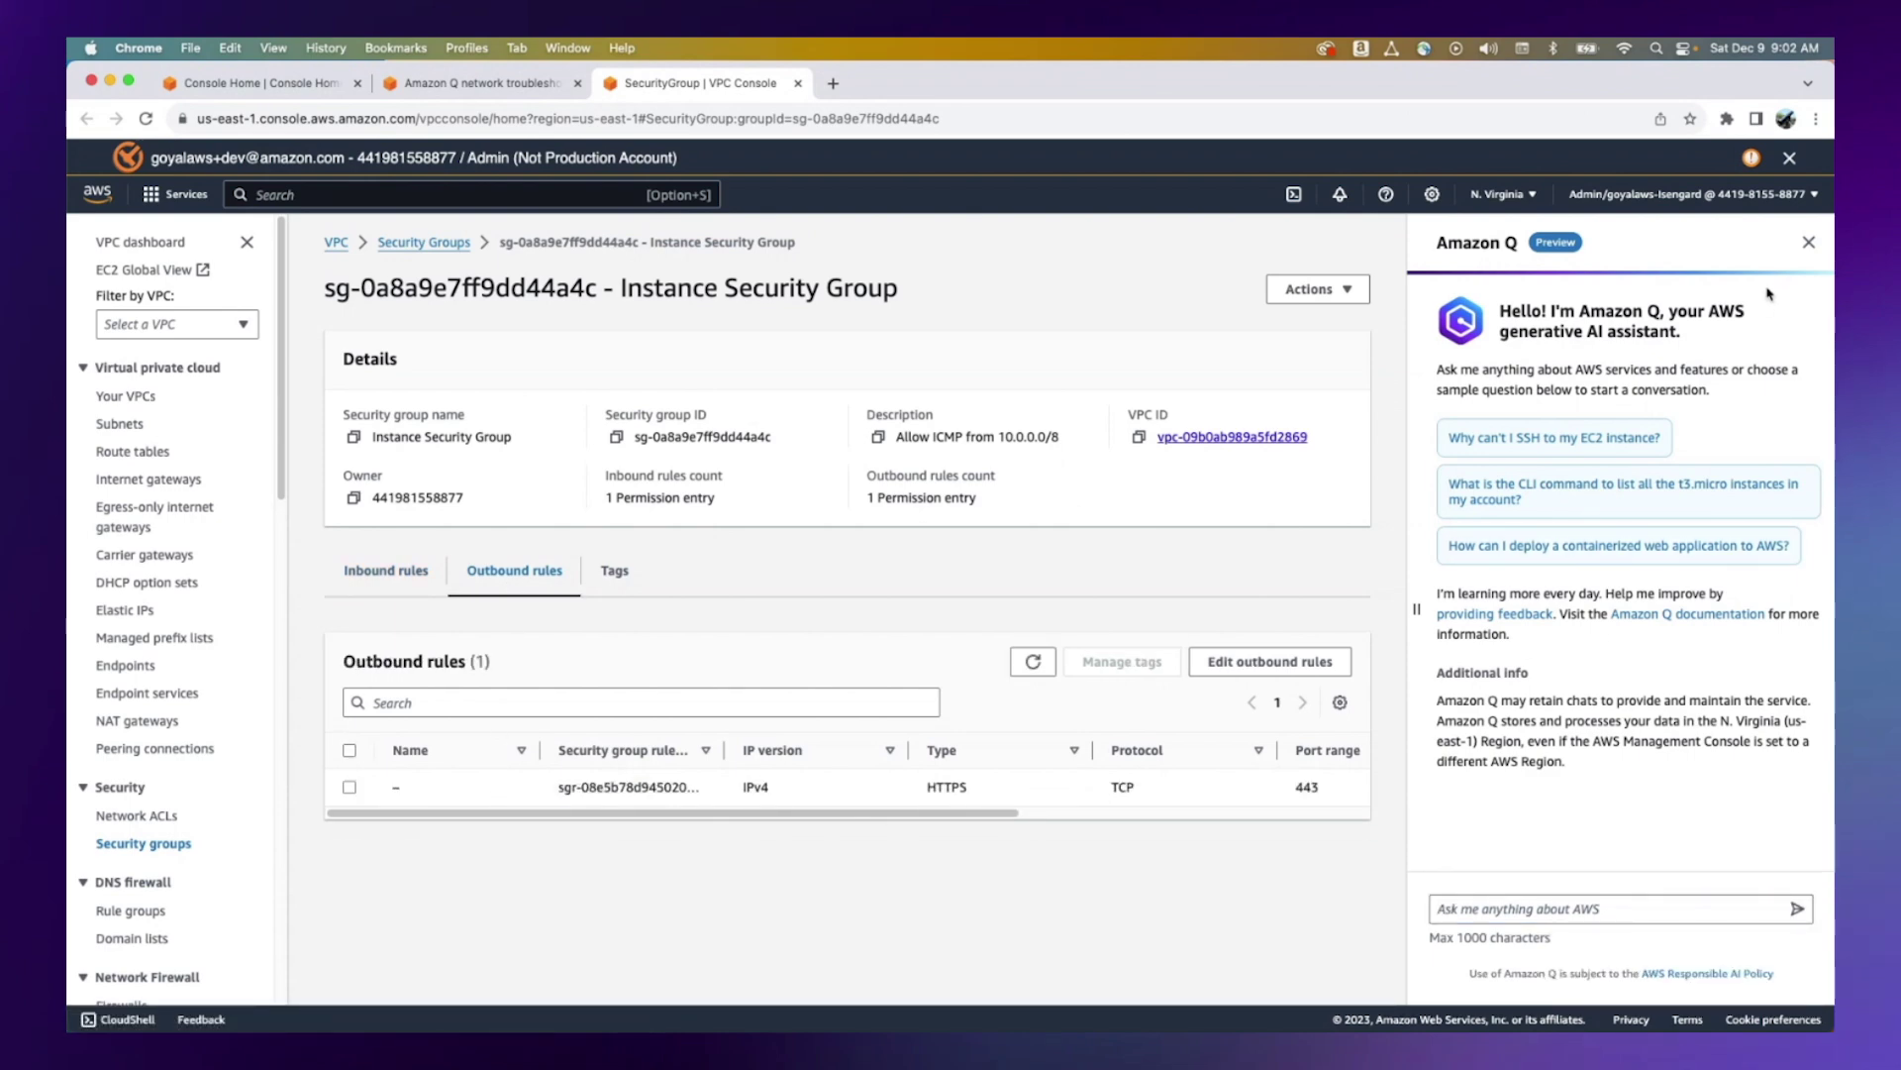
left_click(1808, 243)
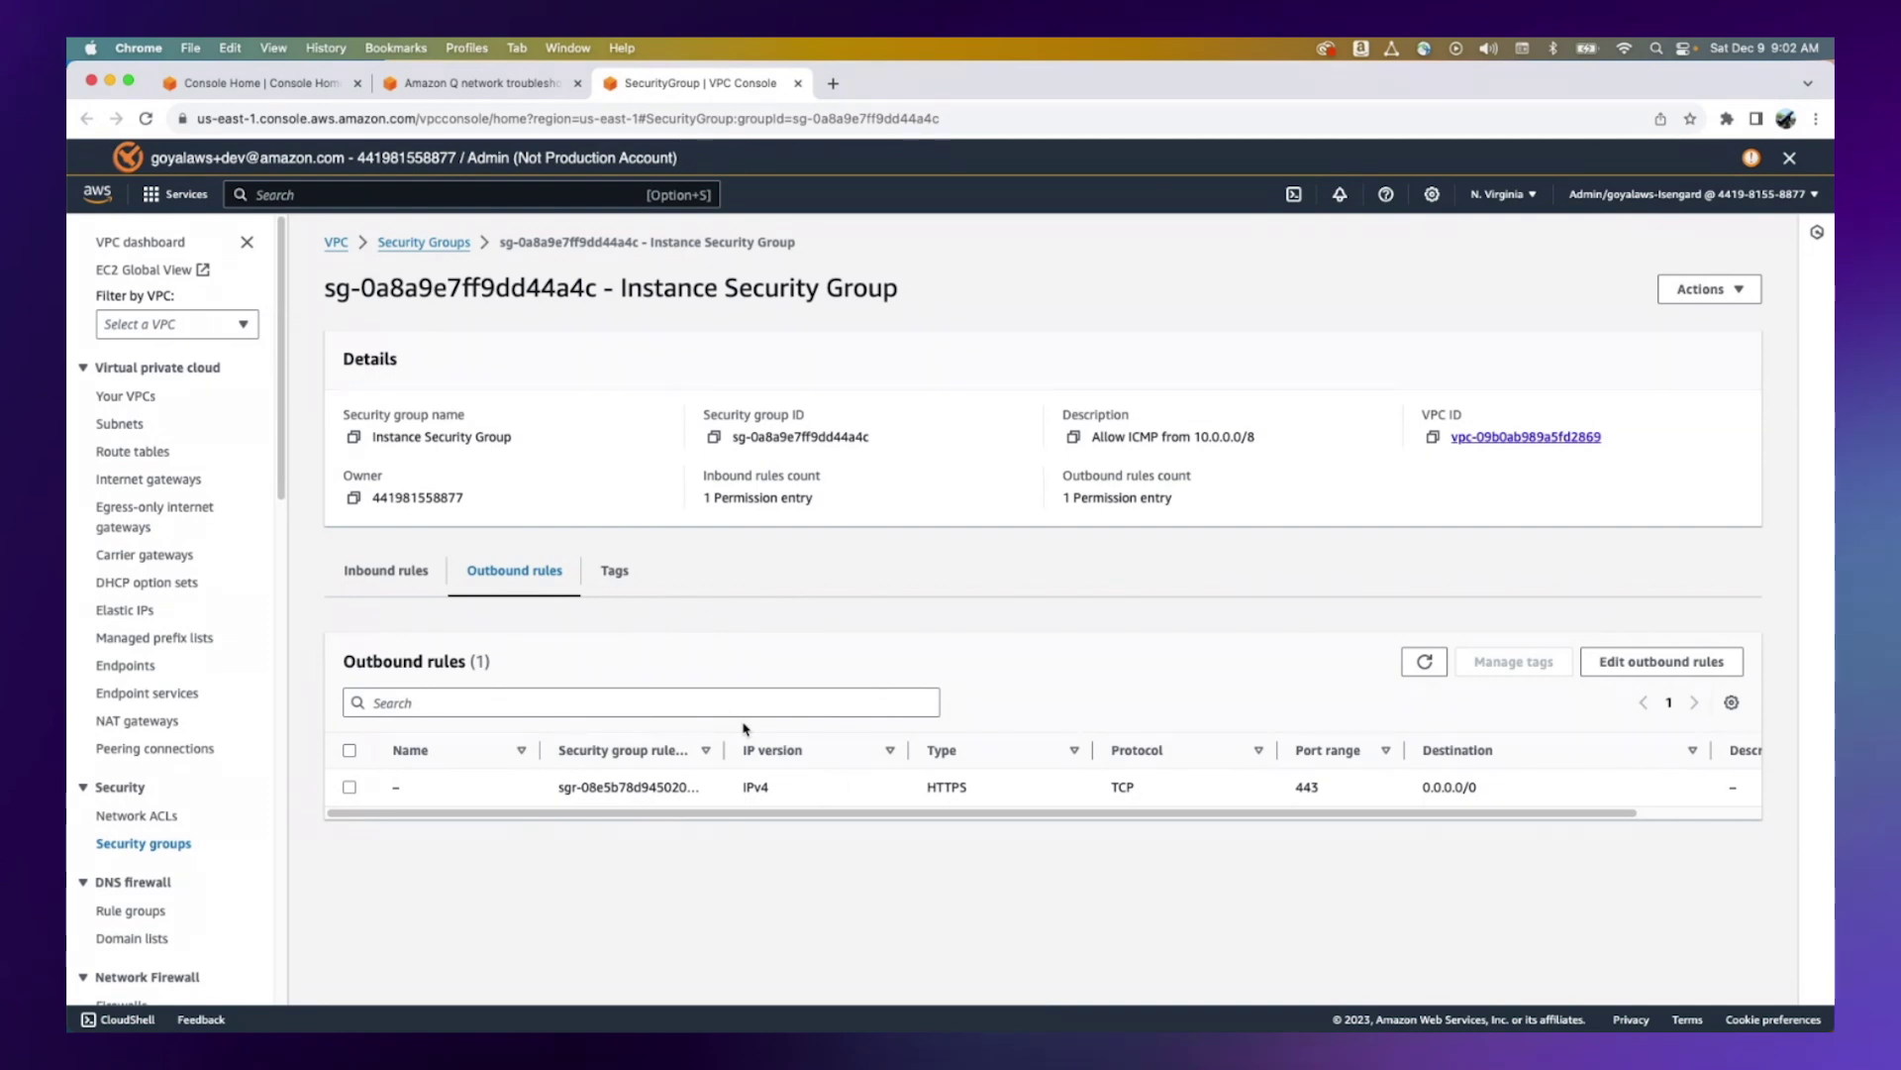
Return to Console Home and ask Amazon Q "Why my Production instance not able to connect to the internet?".
left_click(266, 85)
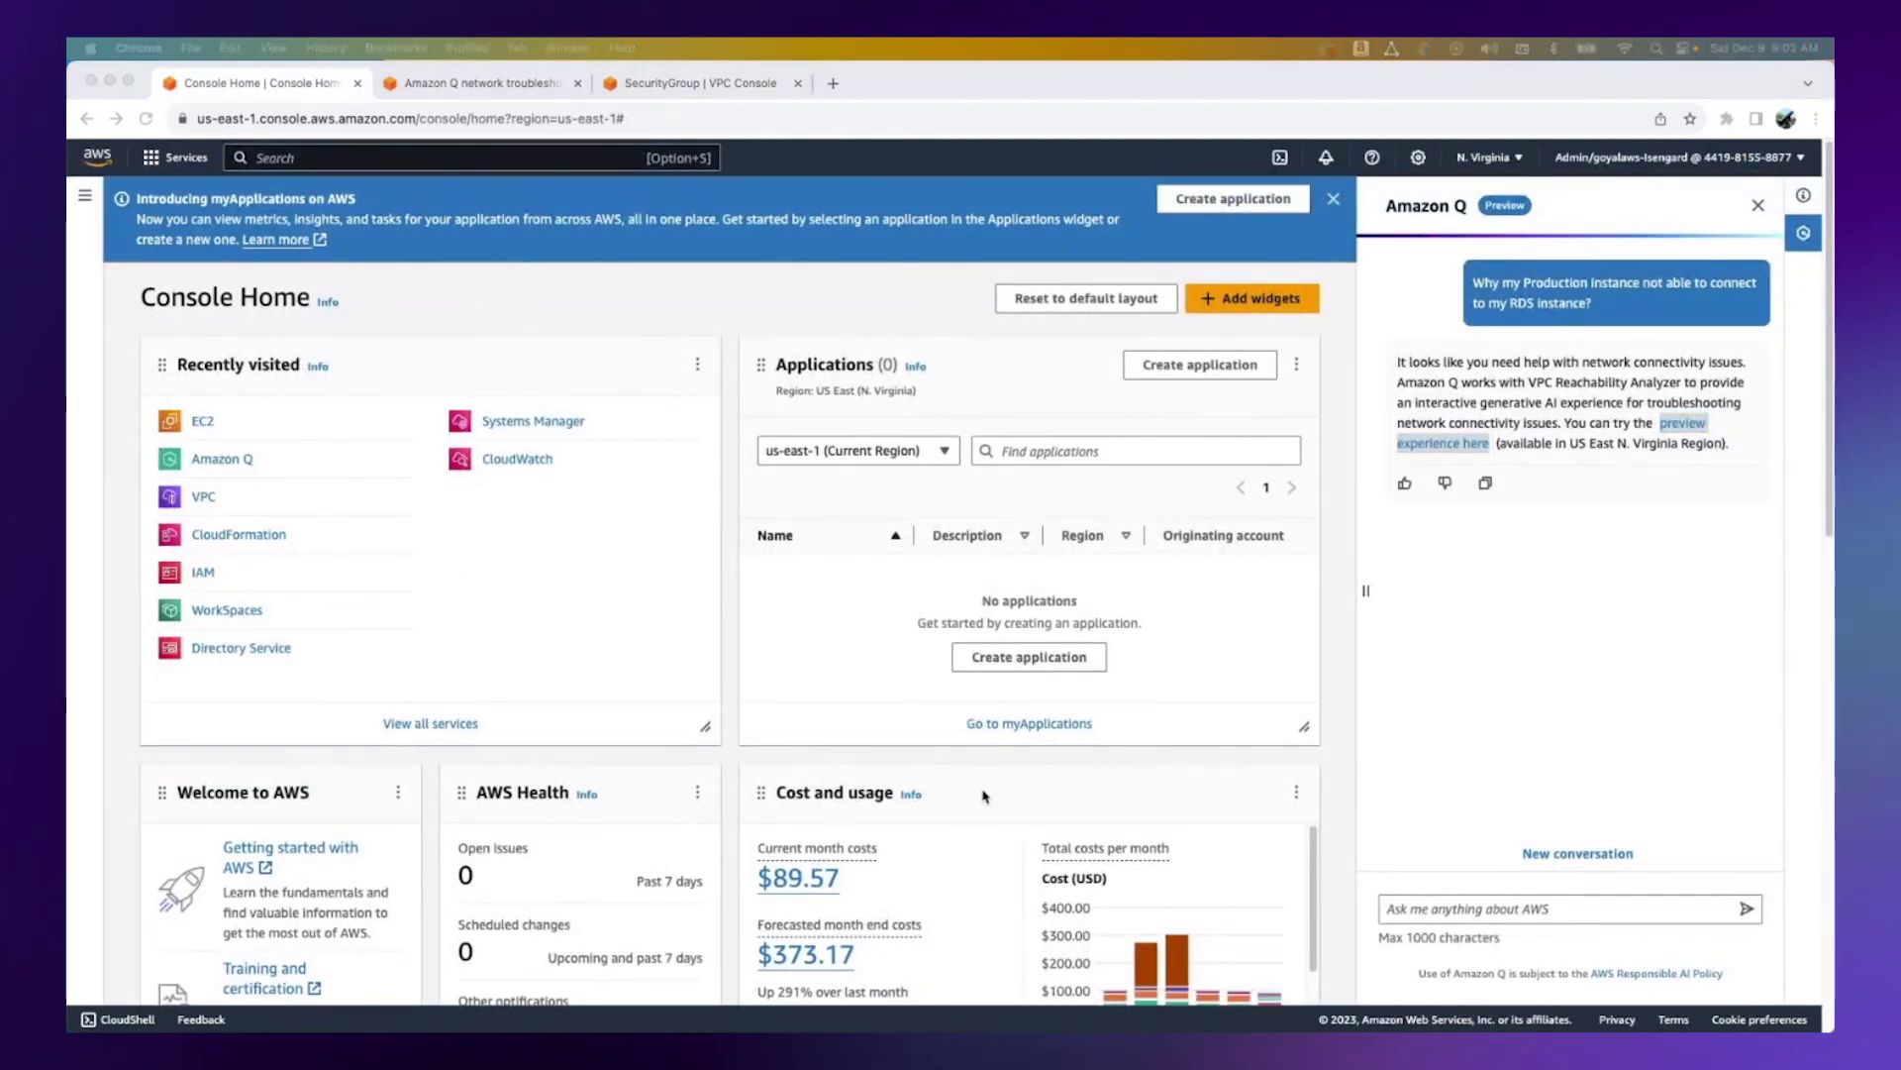
left_click(1396, 908)
type("Why my Production instance not able to connect to the internet?")
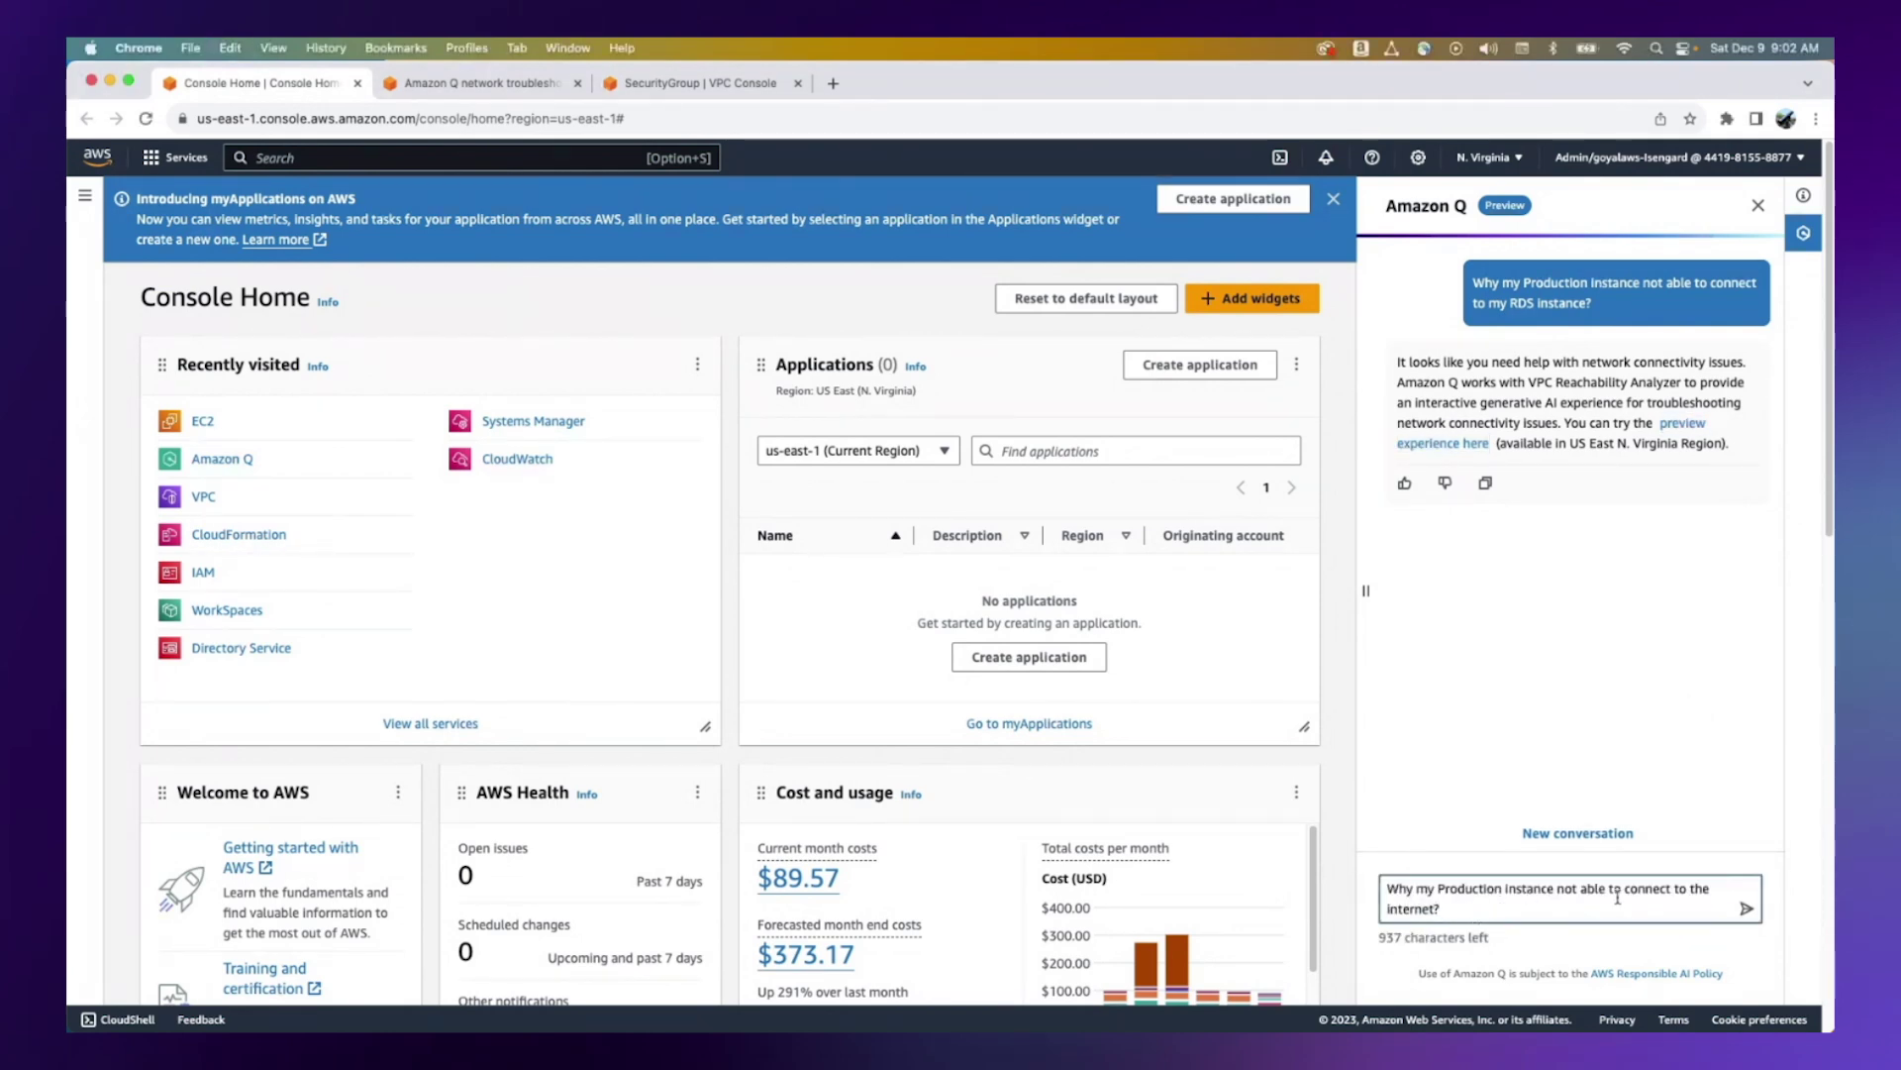
left_click(1747, 911)
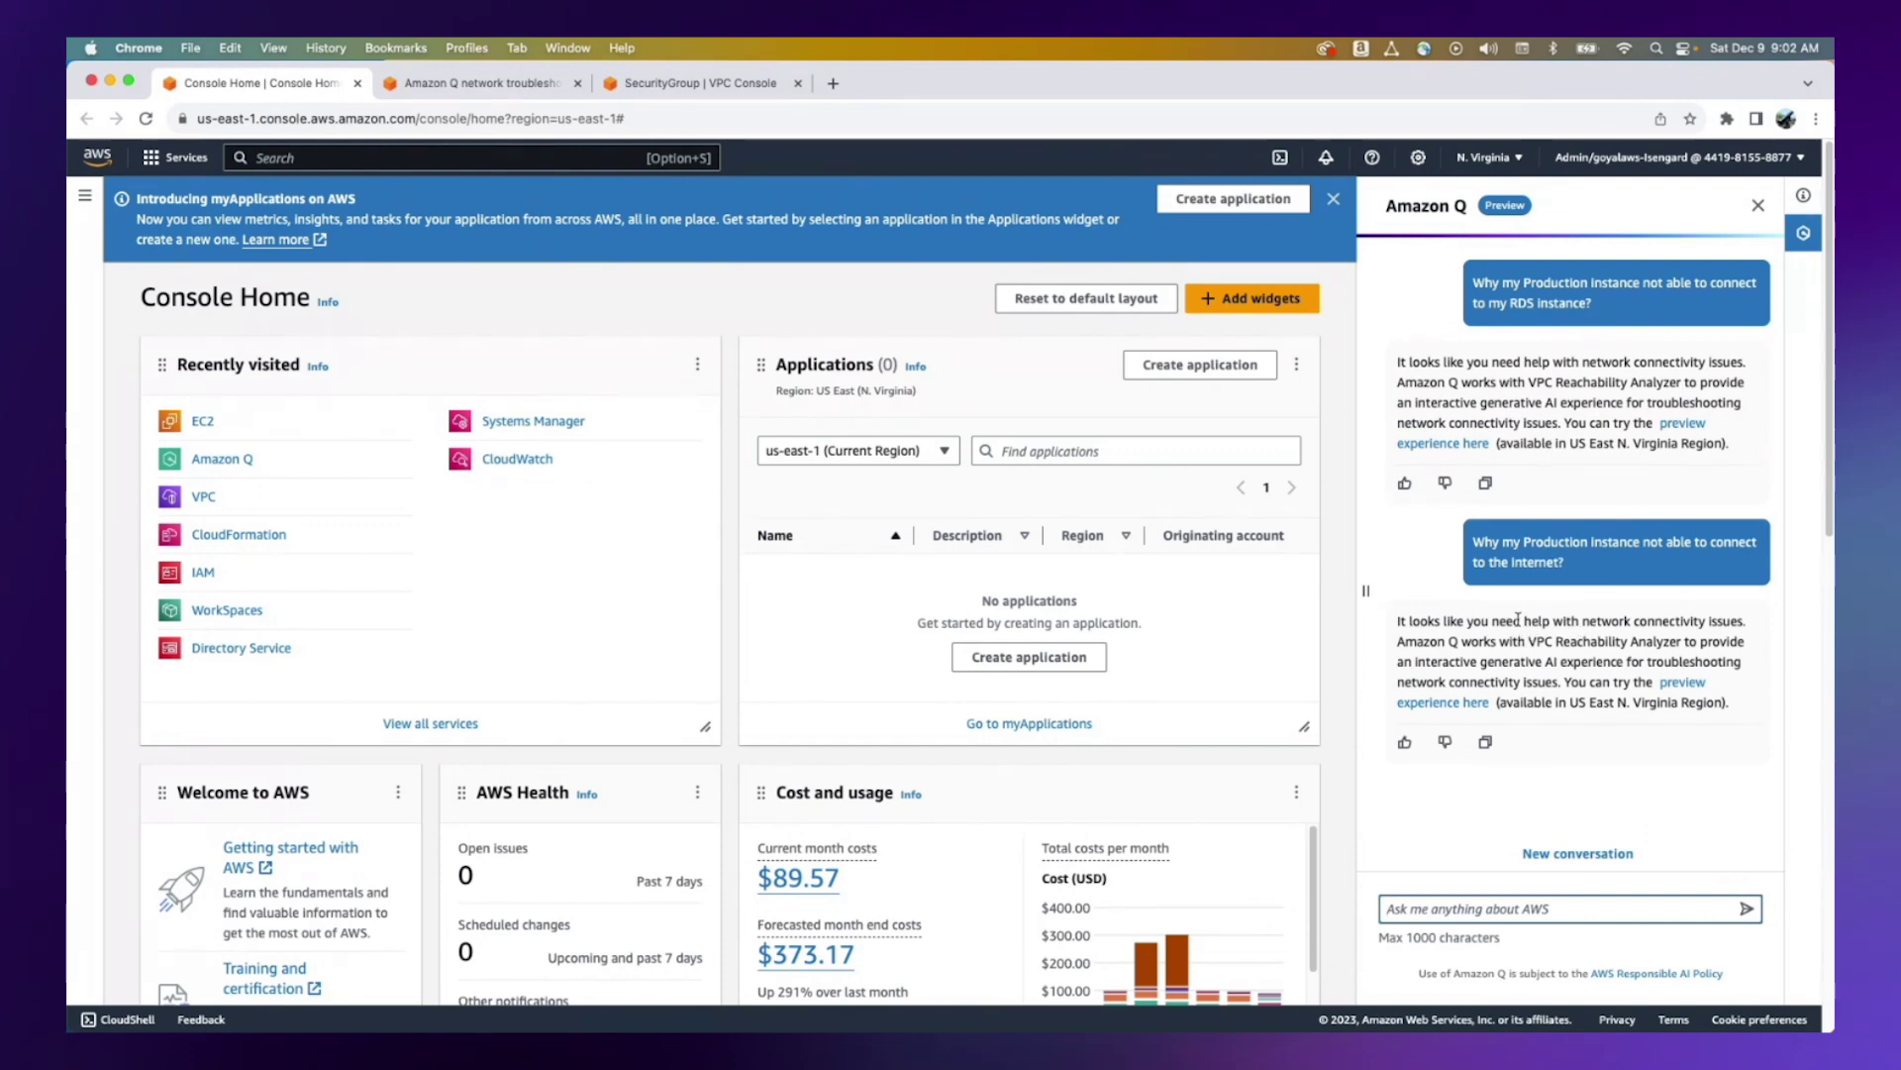
Open the preview experience linked in Amazon Q's reply to the internet question in a new tab and switch to it.
left_click_drag(1612, 622, 1715, 624)
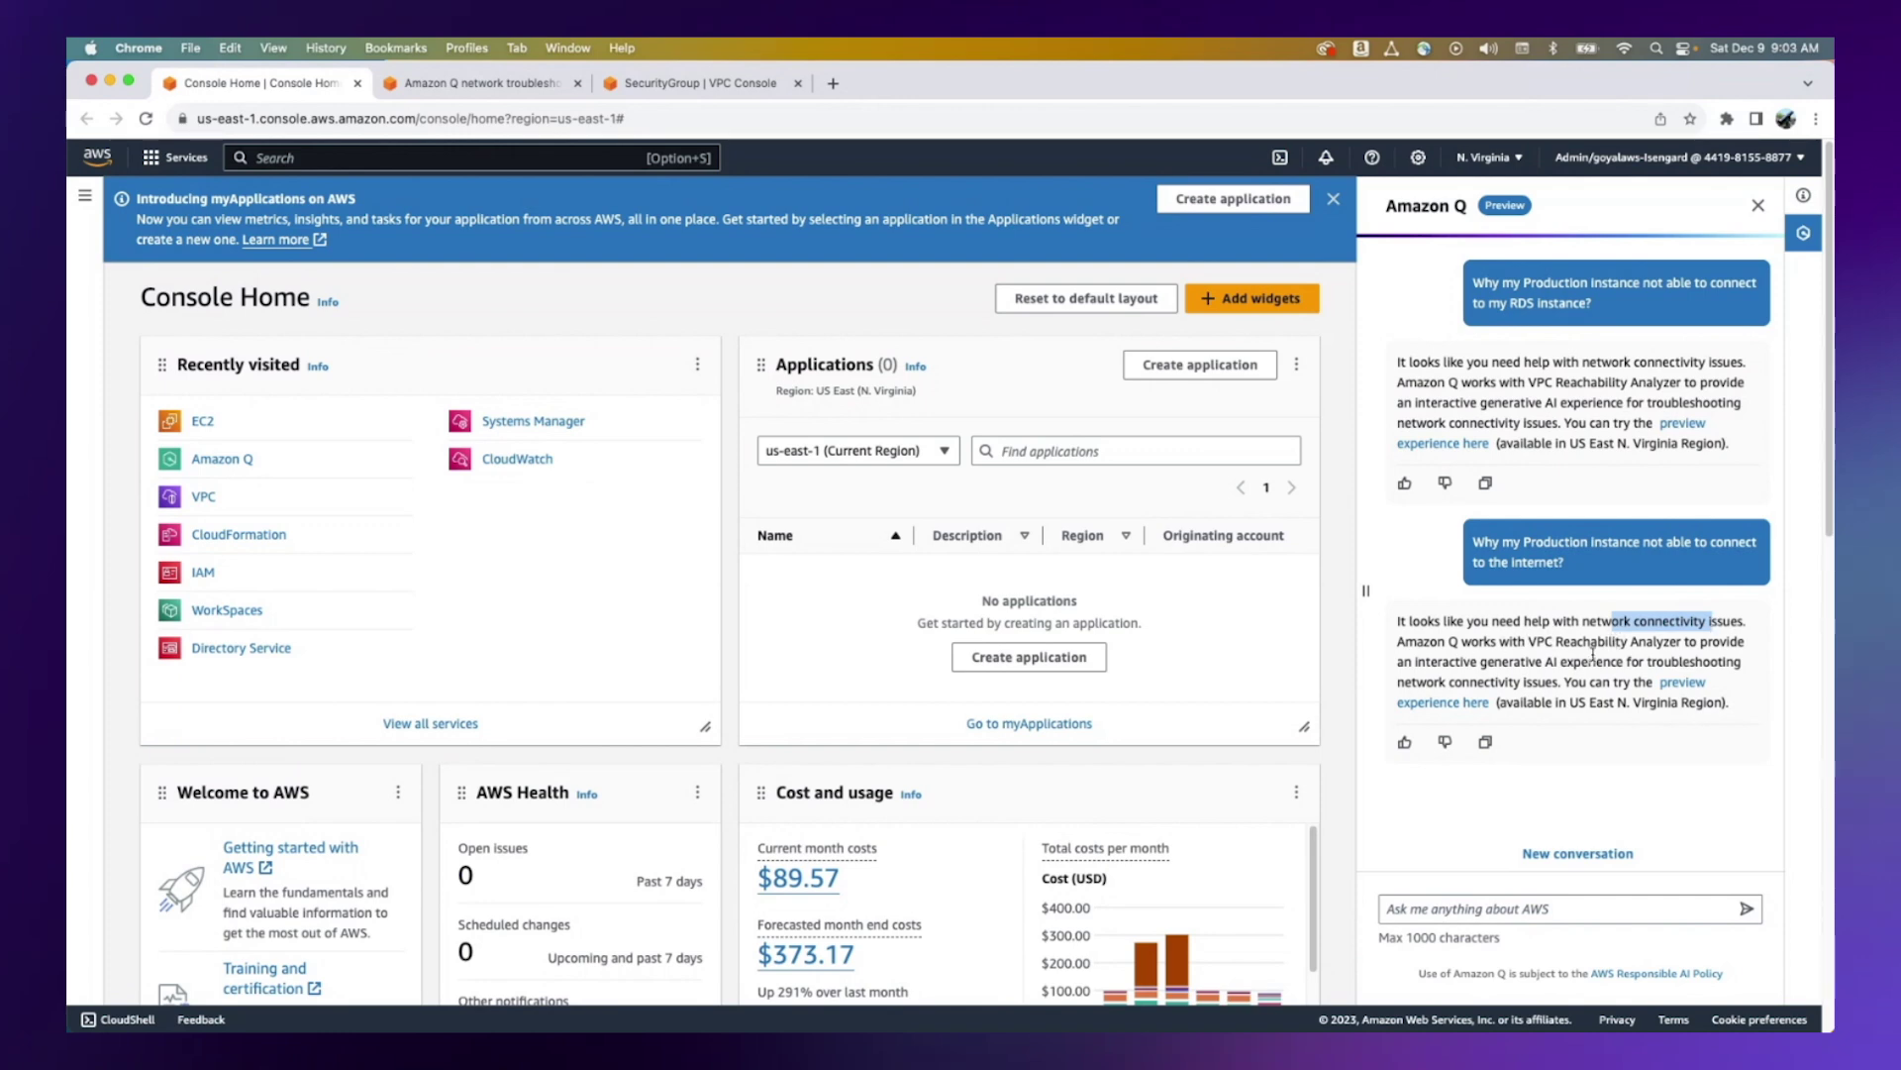
right_click(1682, 696)
left_click(1562, 633)
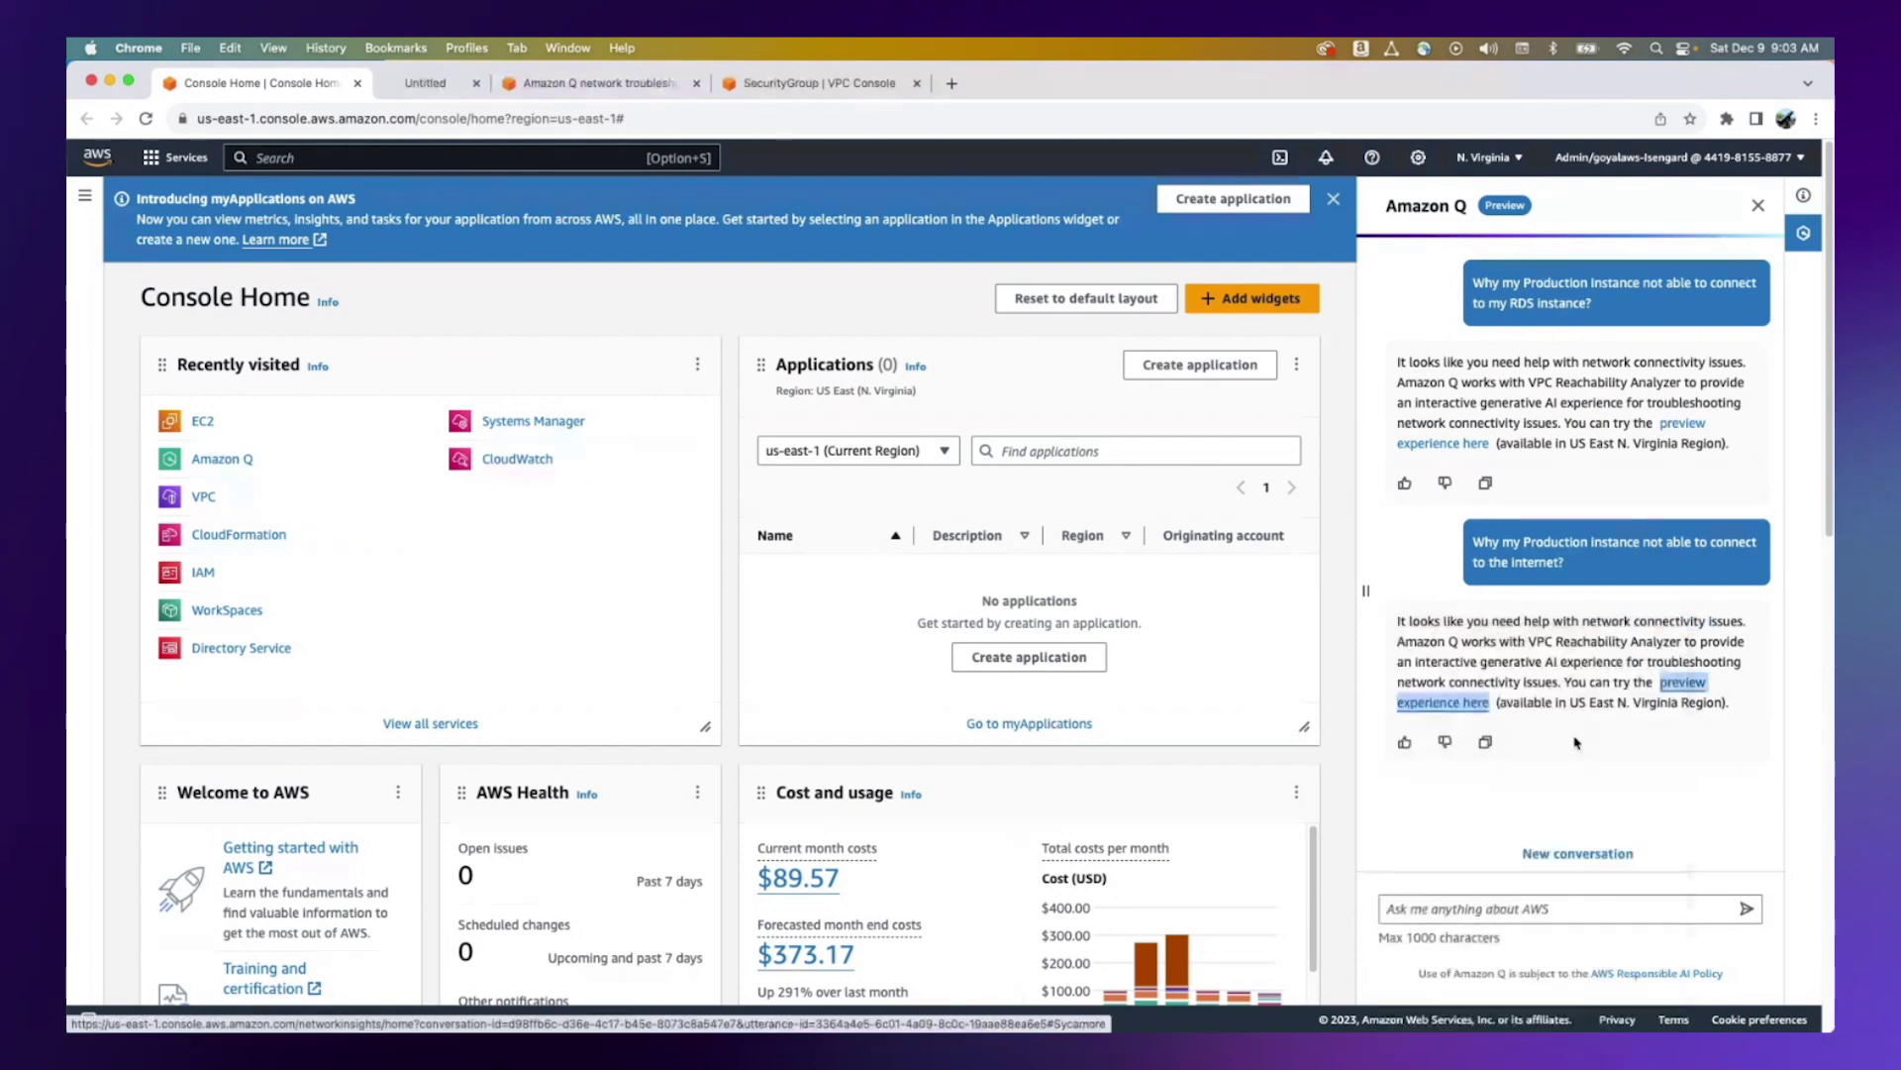
left_click(469, 84)
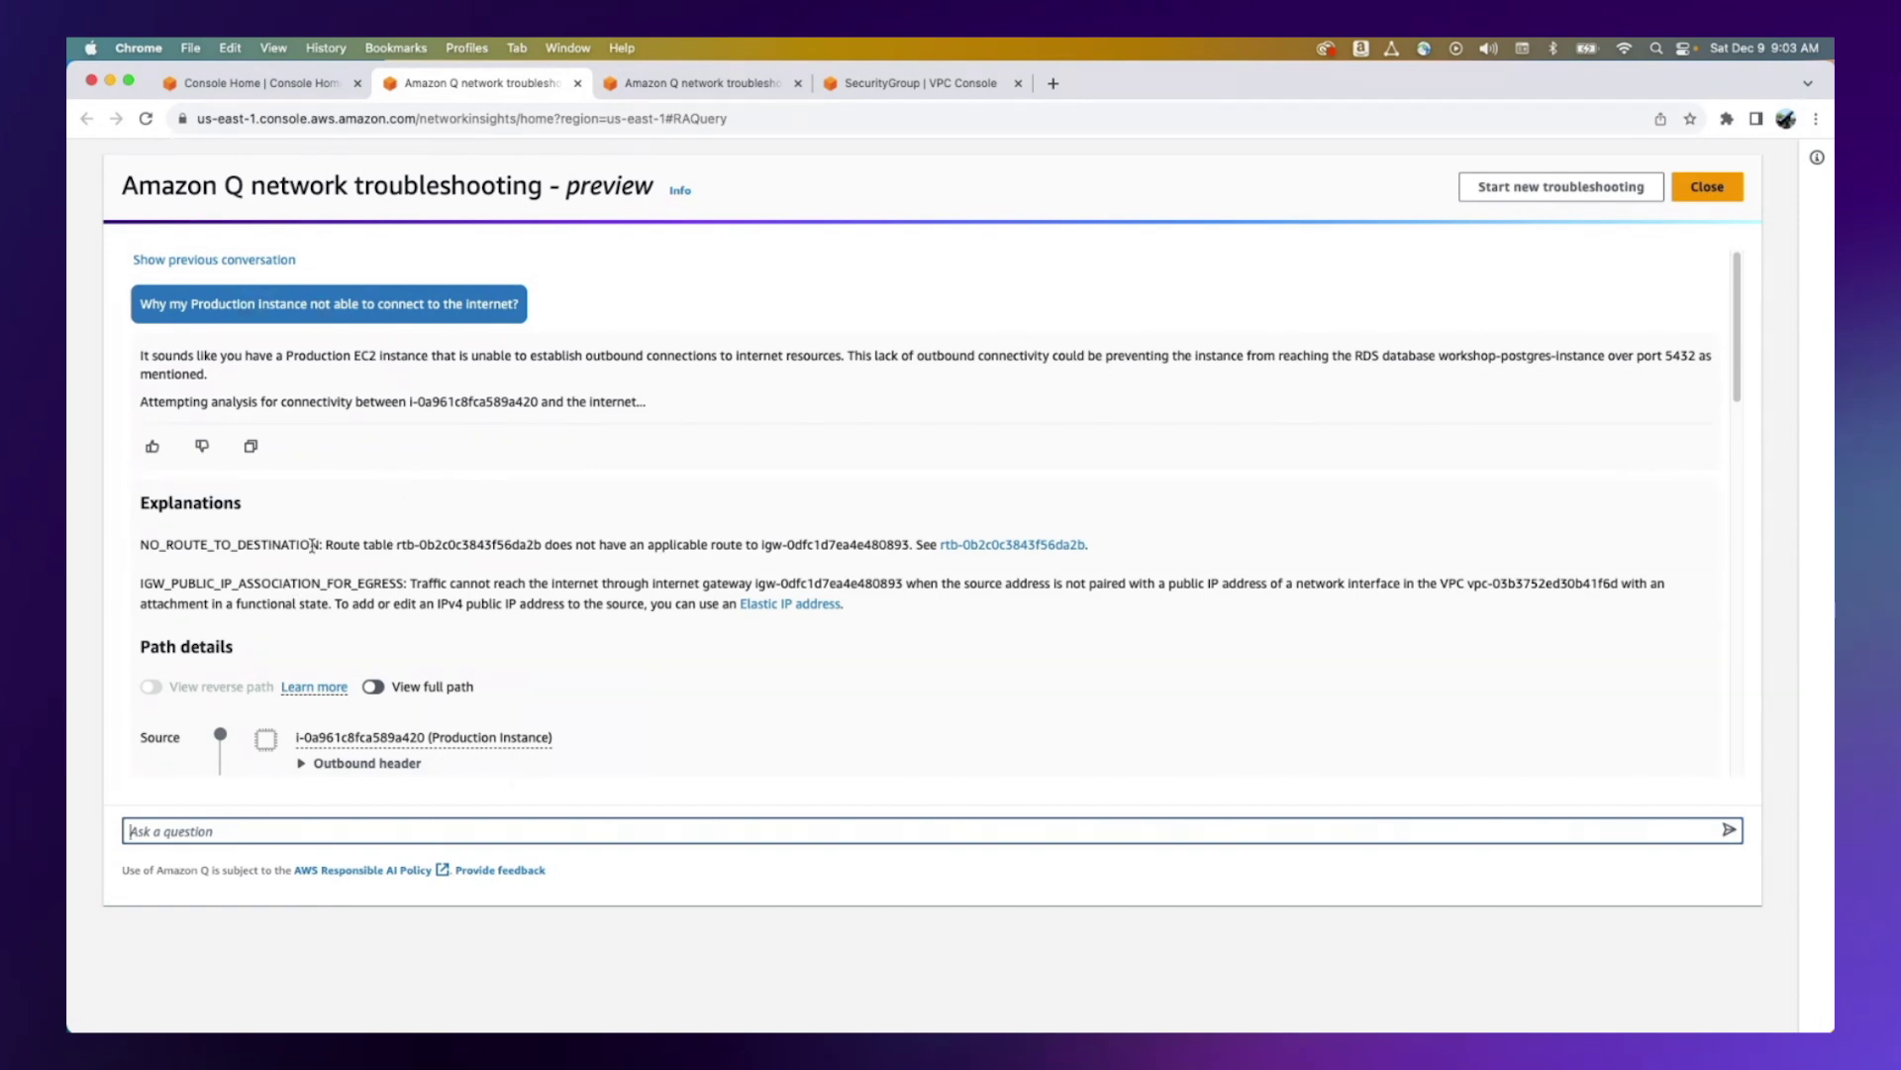
Review the explanations and path details of the Production Instance's internet connectivity analysis.
left_click_drag(326, 545, 523, 549)
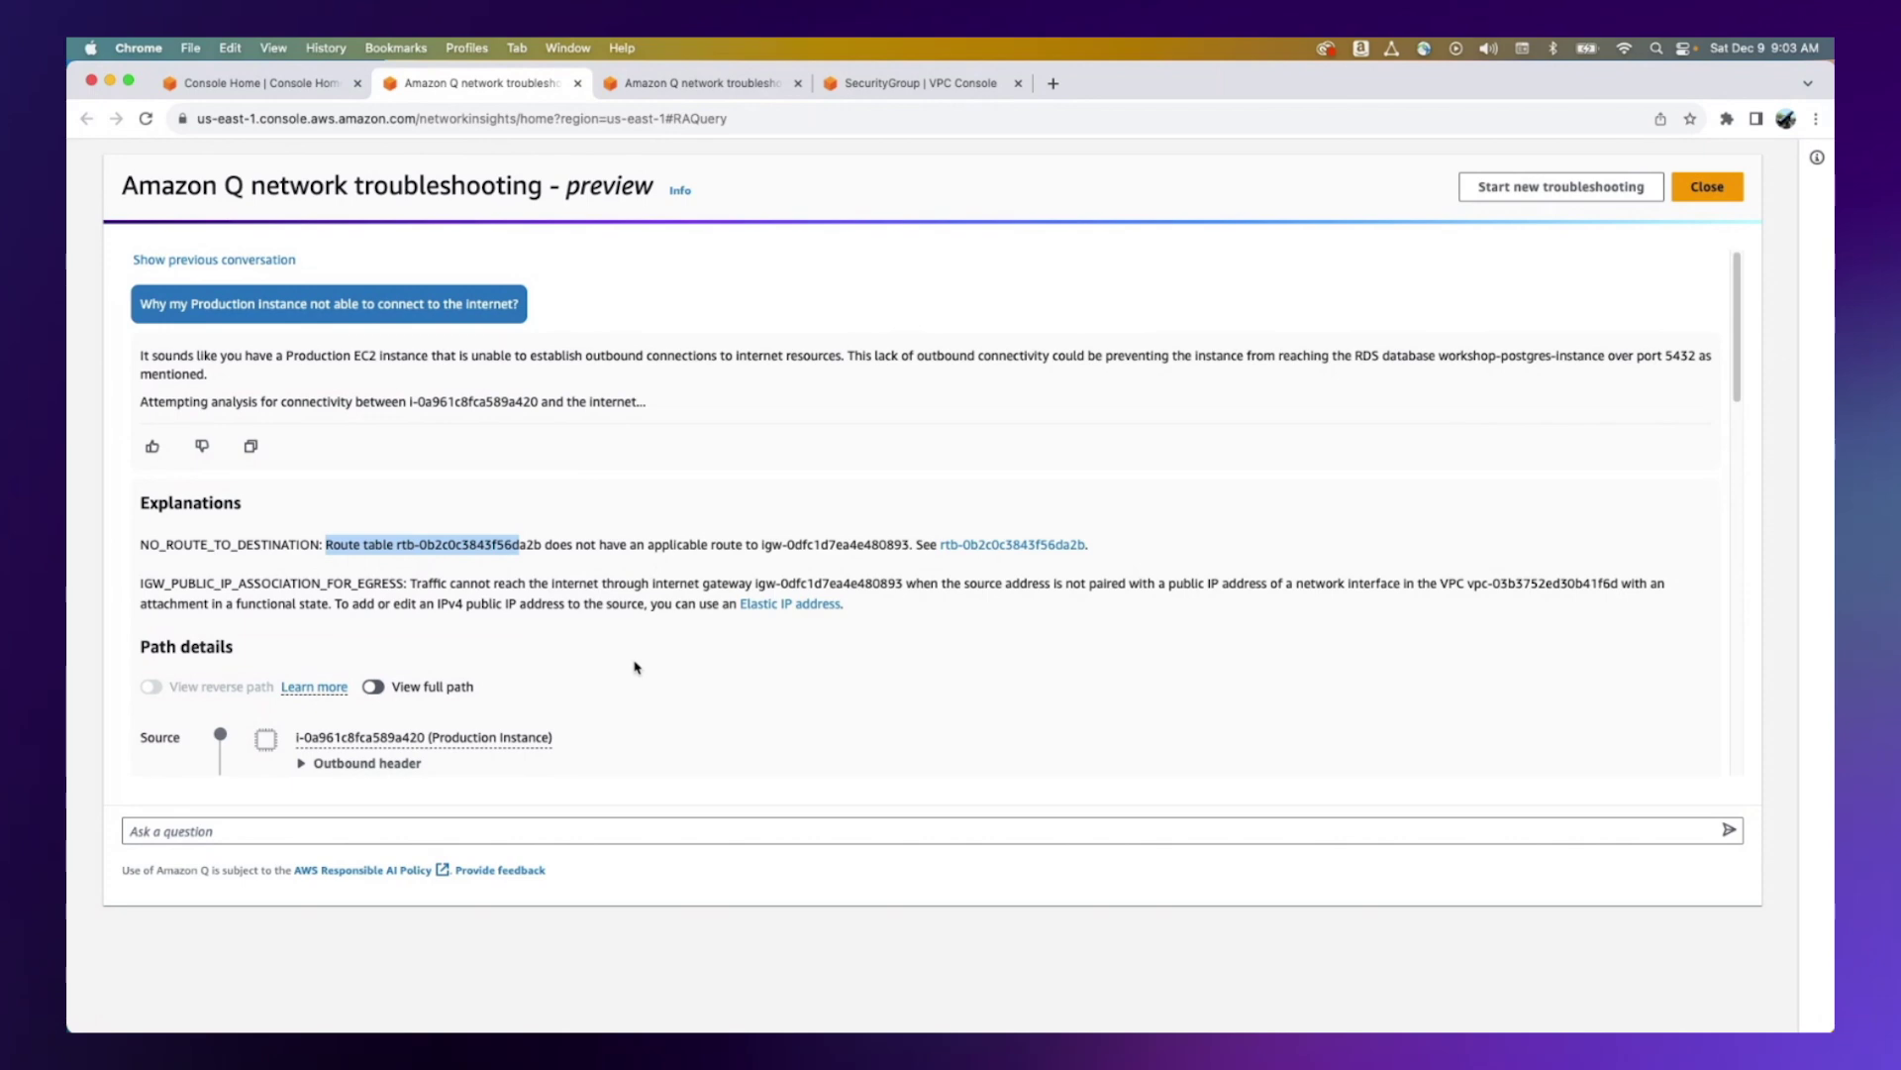
scroll(636, 666, "down", 5)
scroll(636, 667, "down", 3)
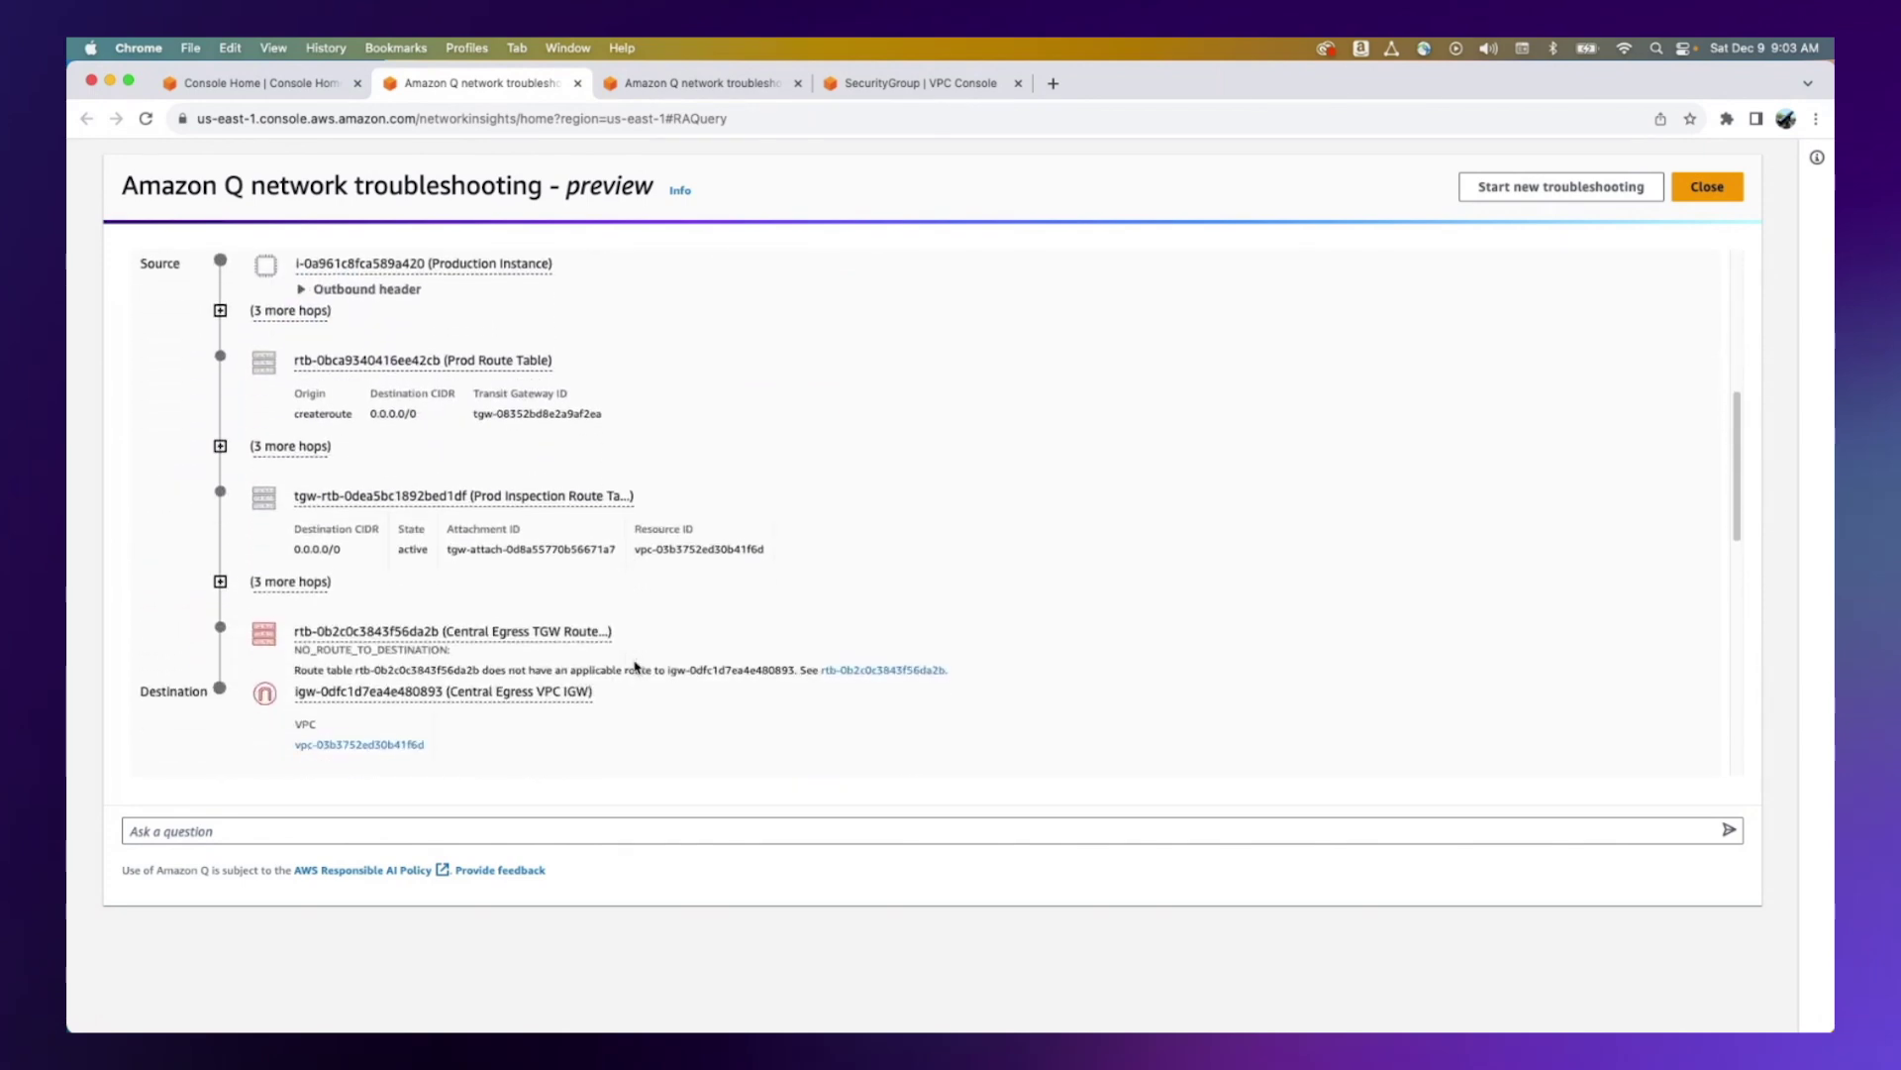
Open the route table linked at the Central Egress TGW hop in a new tab, select it and show its routes.
right_click(875, 678)
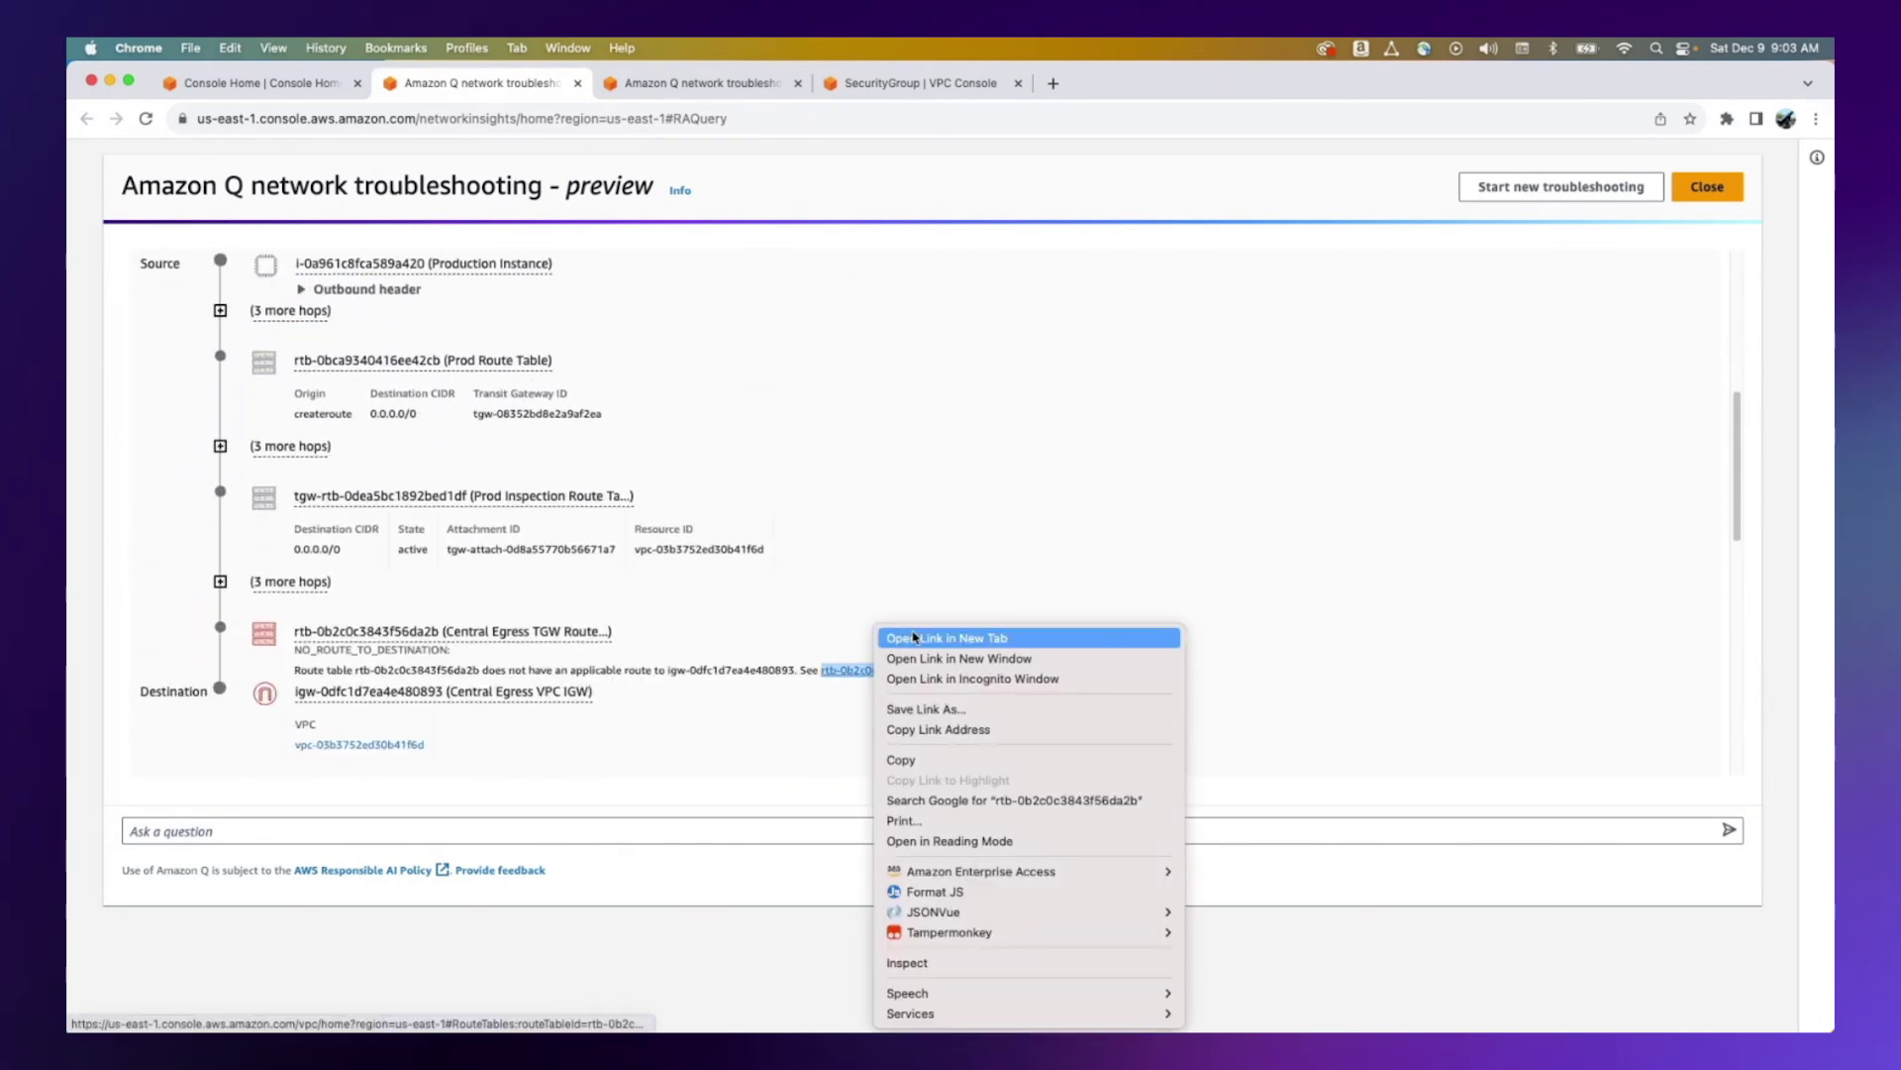
left_click(898, 636)
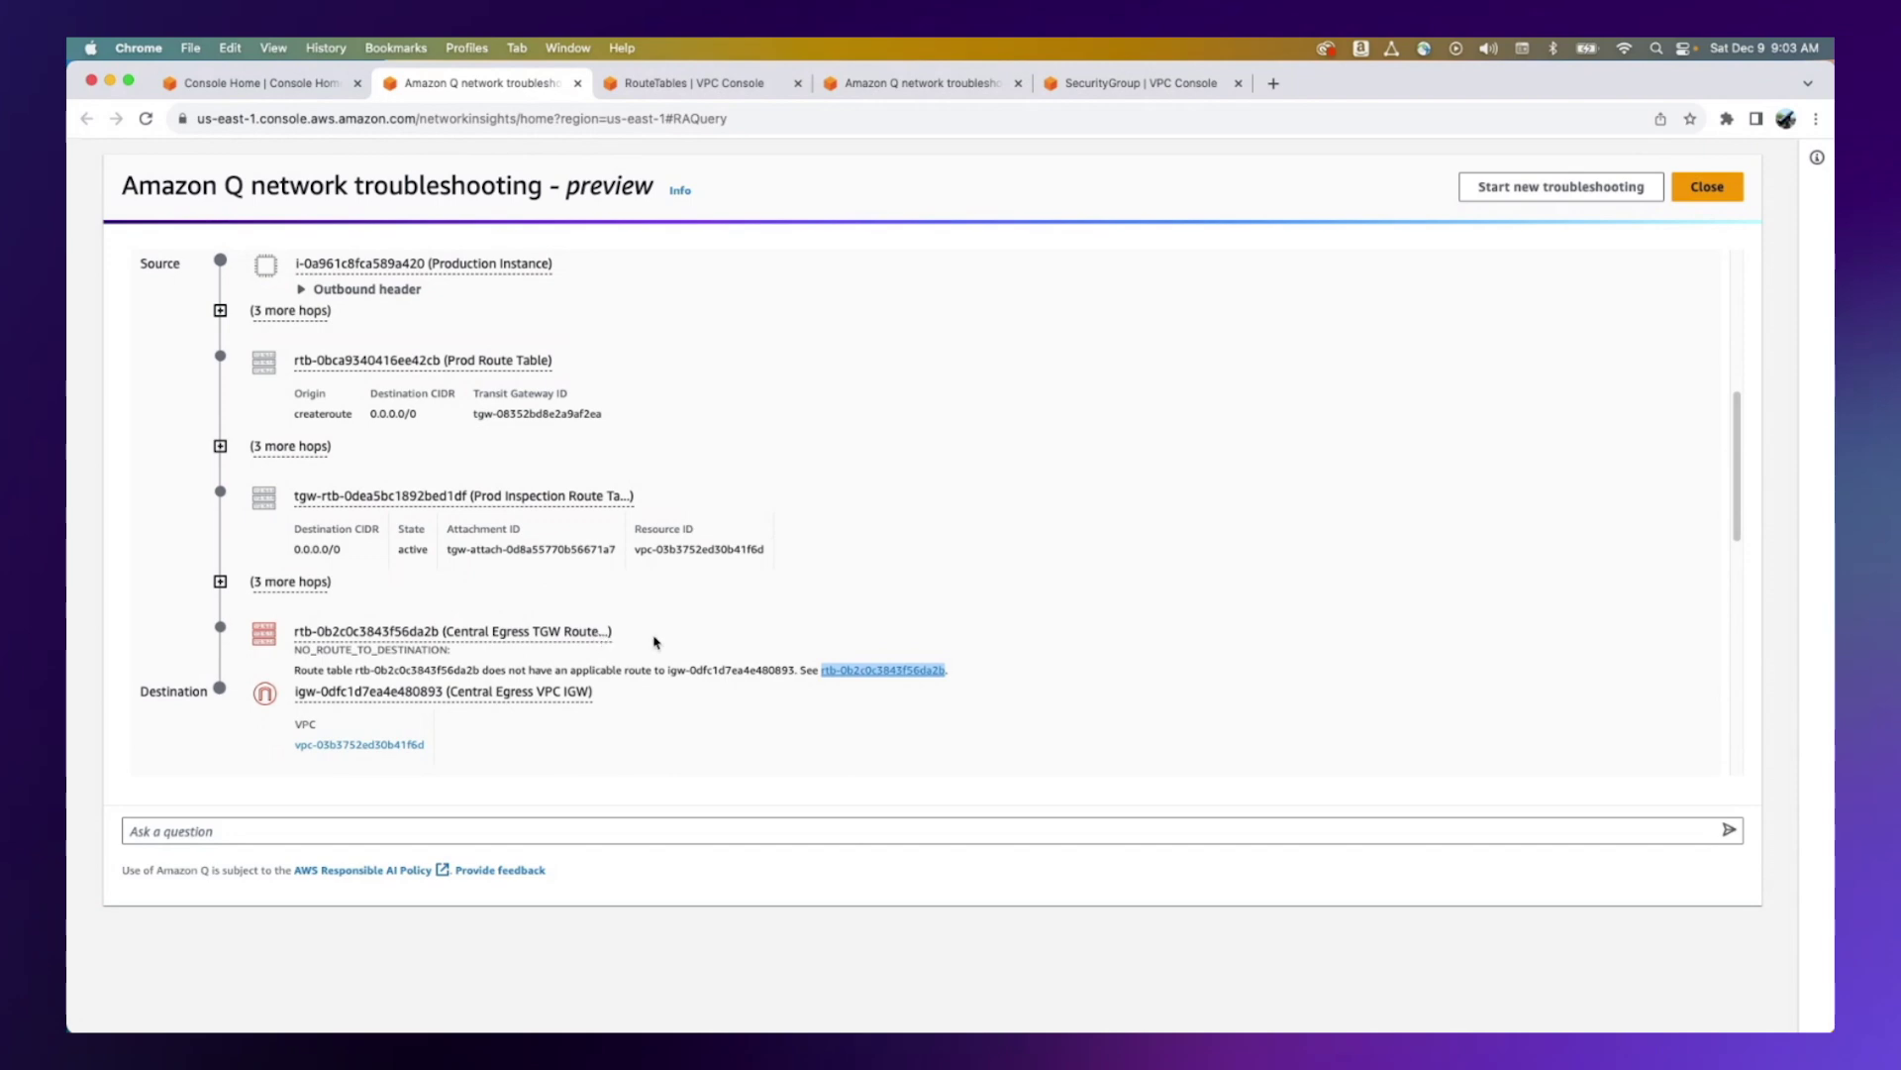
left_click(704, 82)
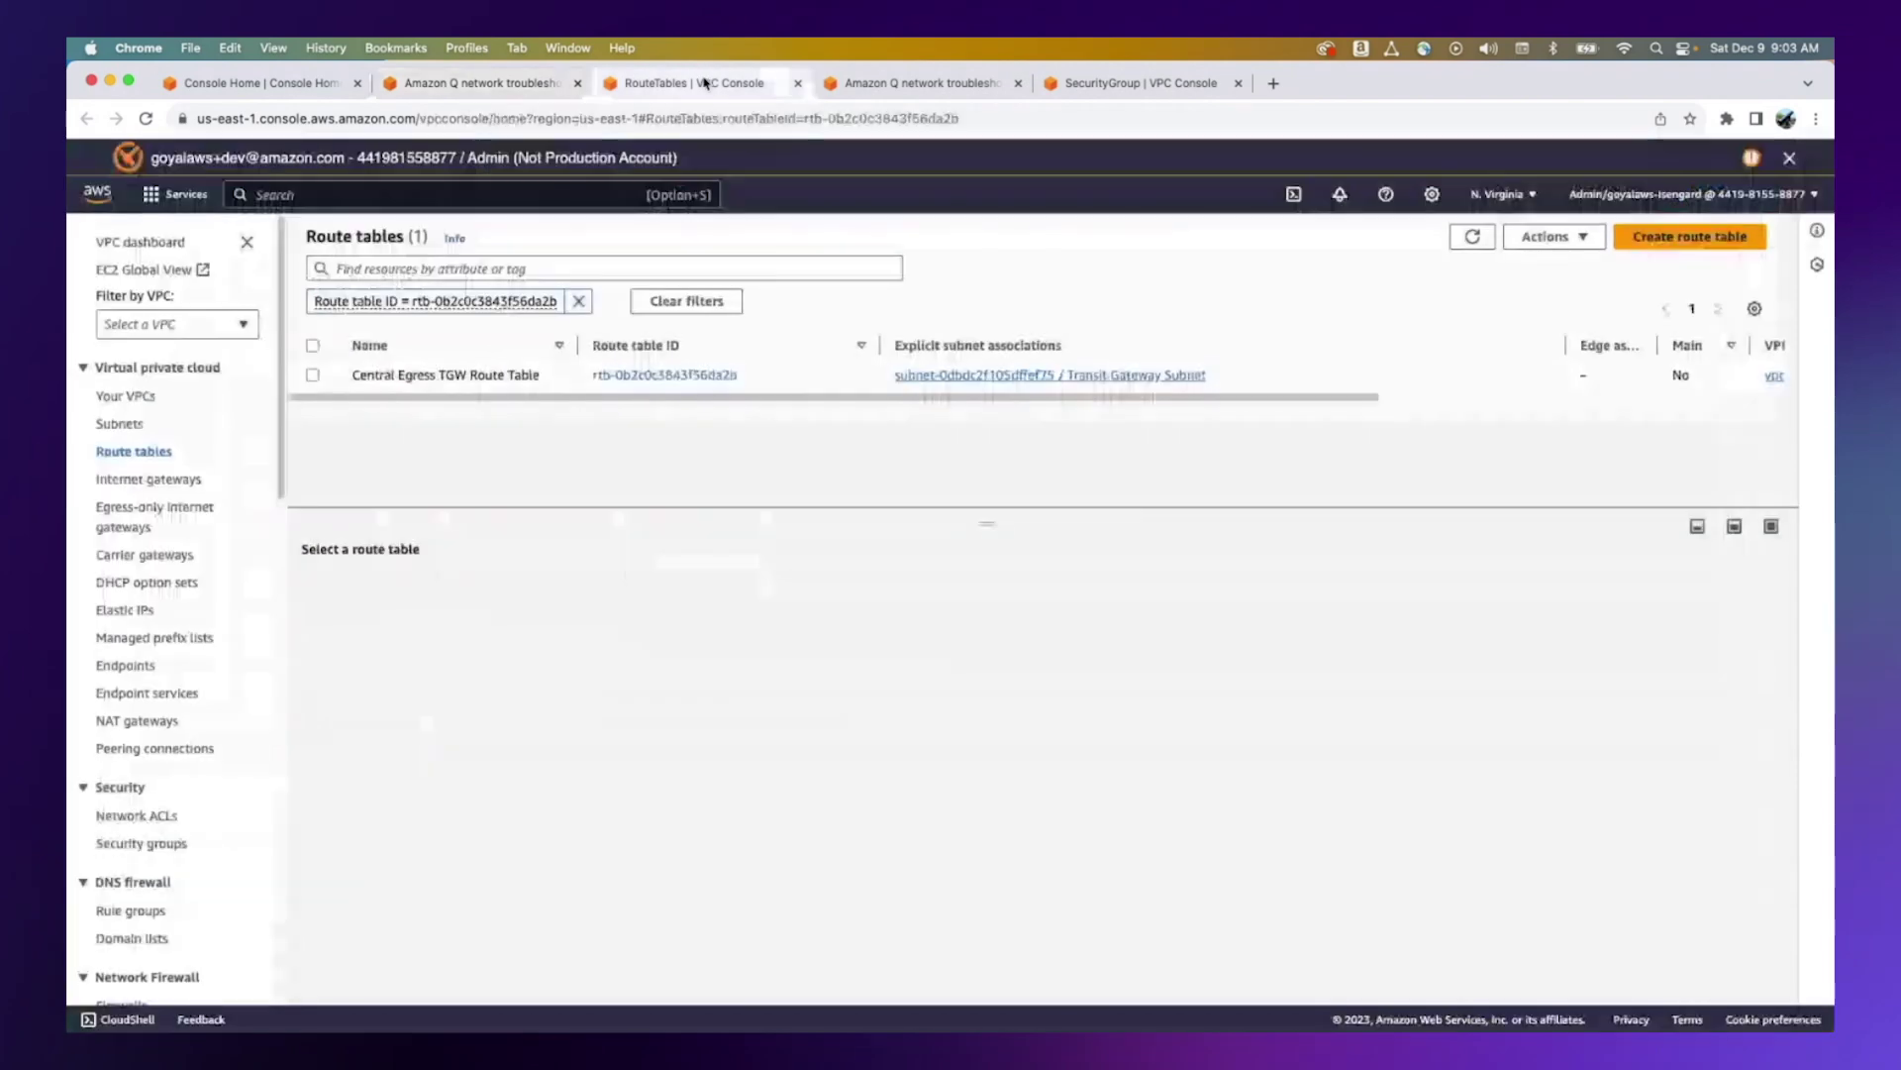
left_click(312, 375)
left_click(420, 596)
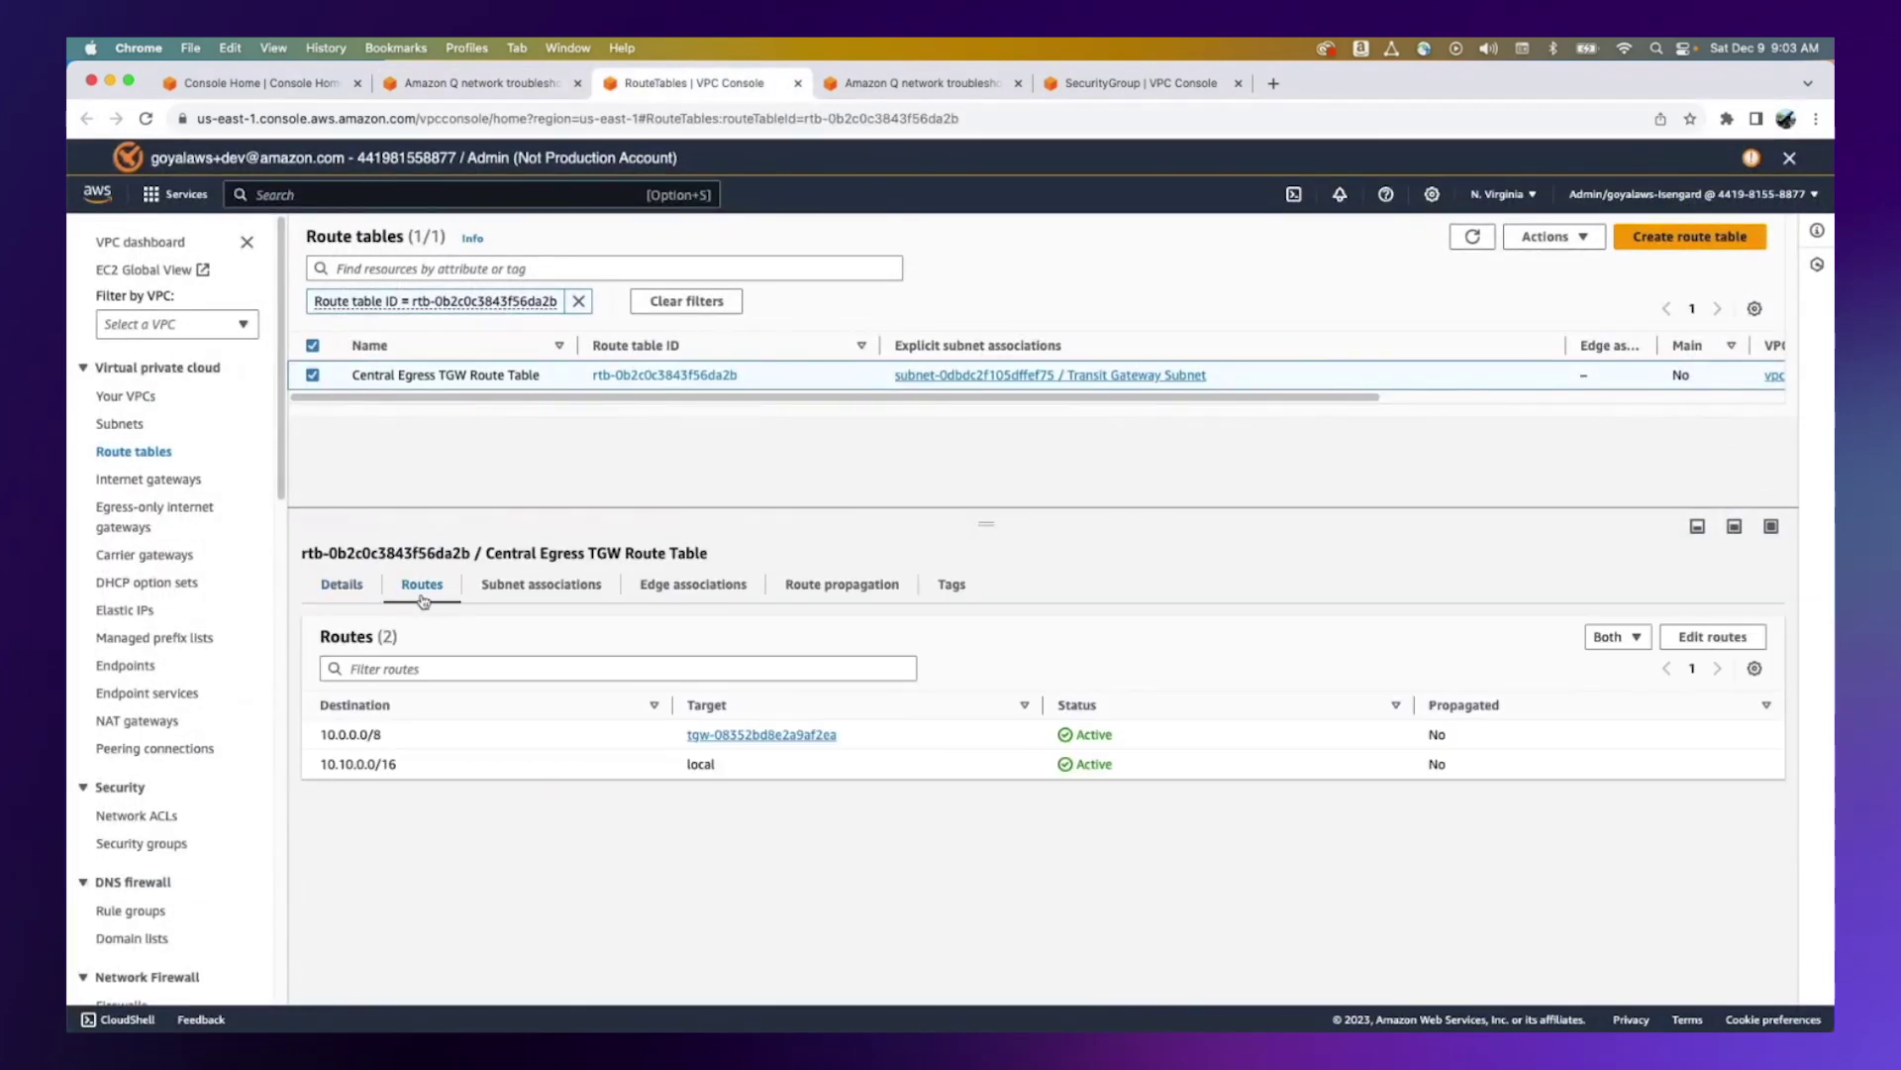